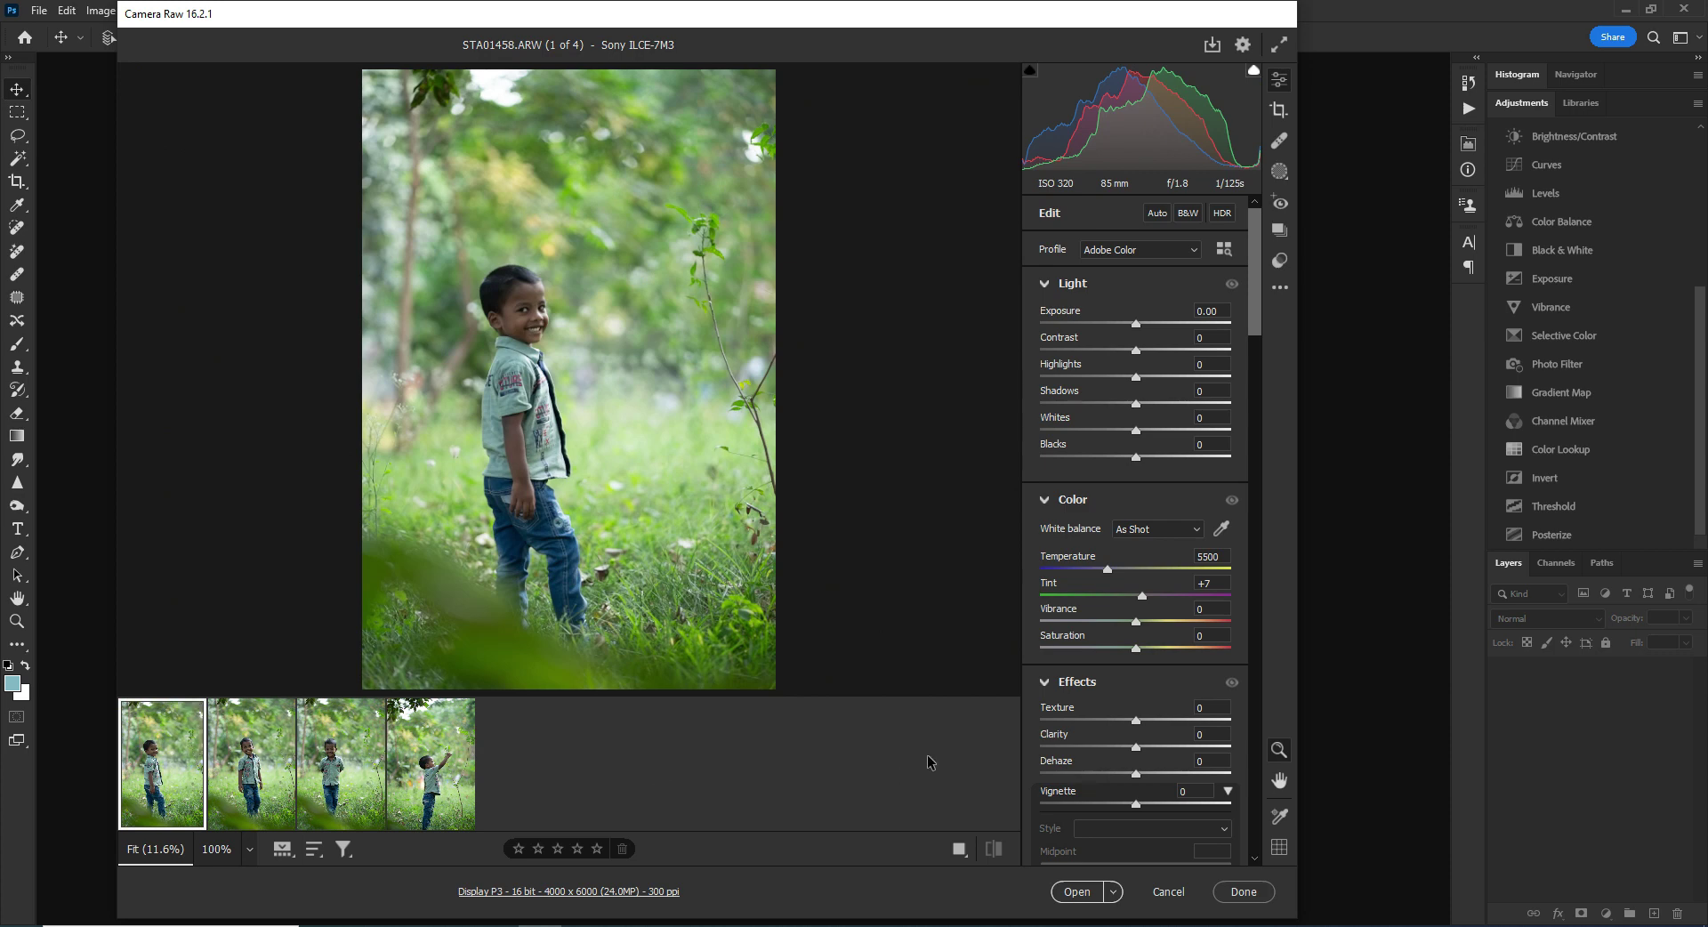
Set the first photo's temperature to 6350, exposure to +0.30, highlights to -22, shadows to +29 and vibrance to +26
scroll(528, 297, up, 1)
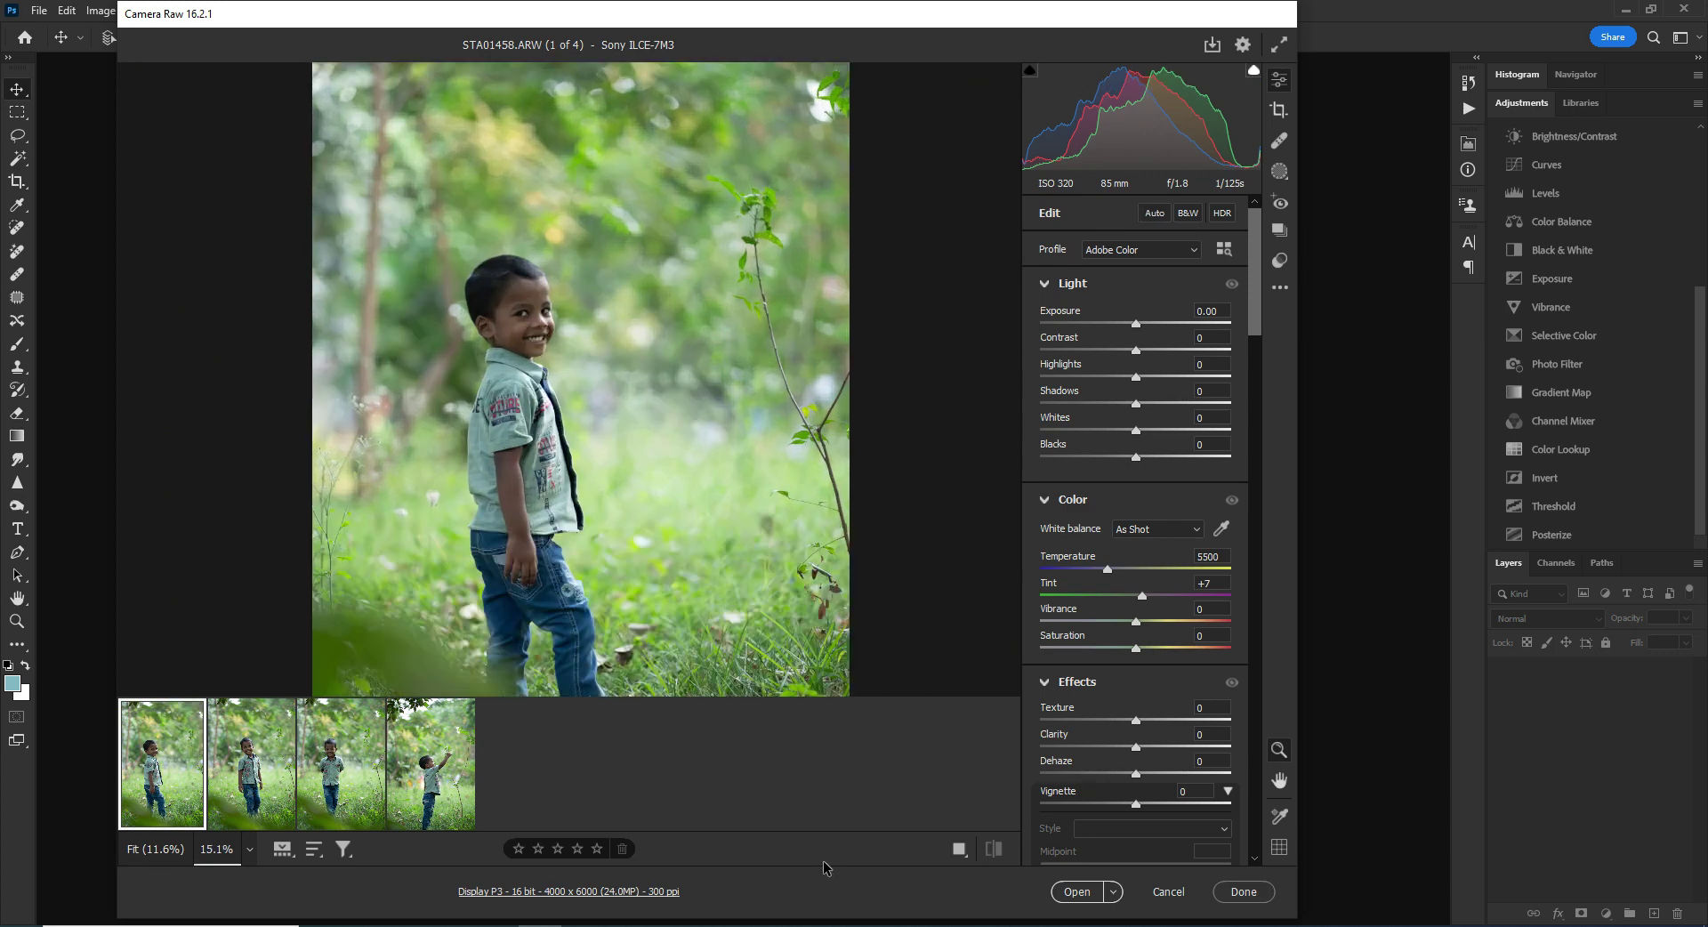
drag(1108, 569, 1133, 580)
drag(1137, 324, 1162, 408)
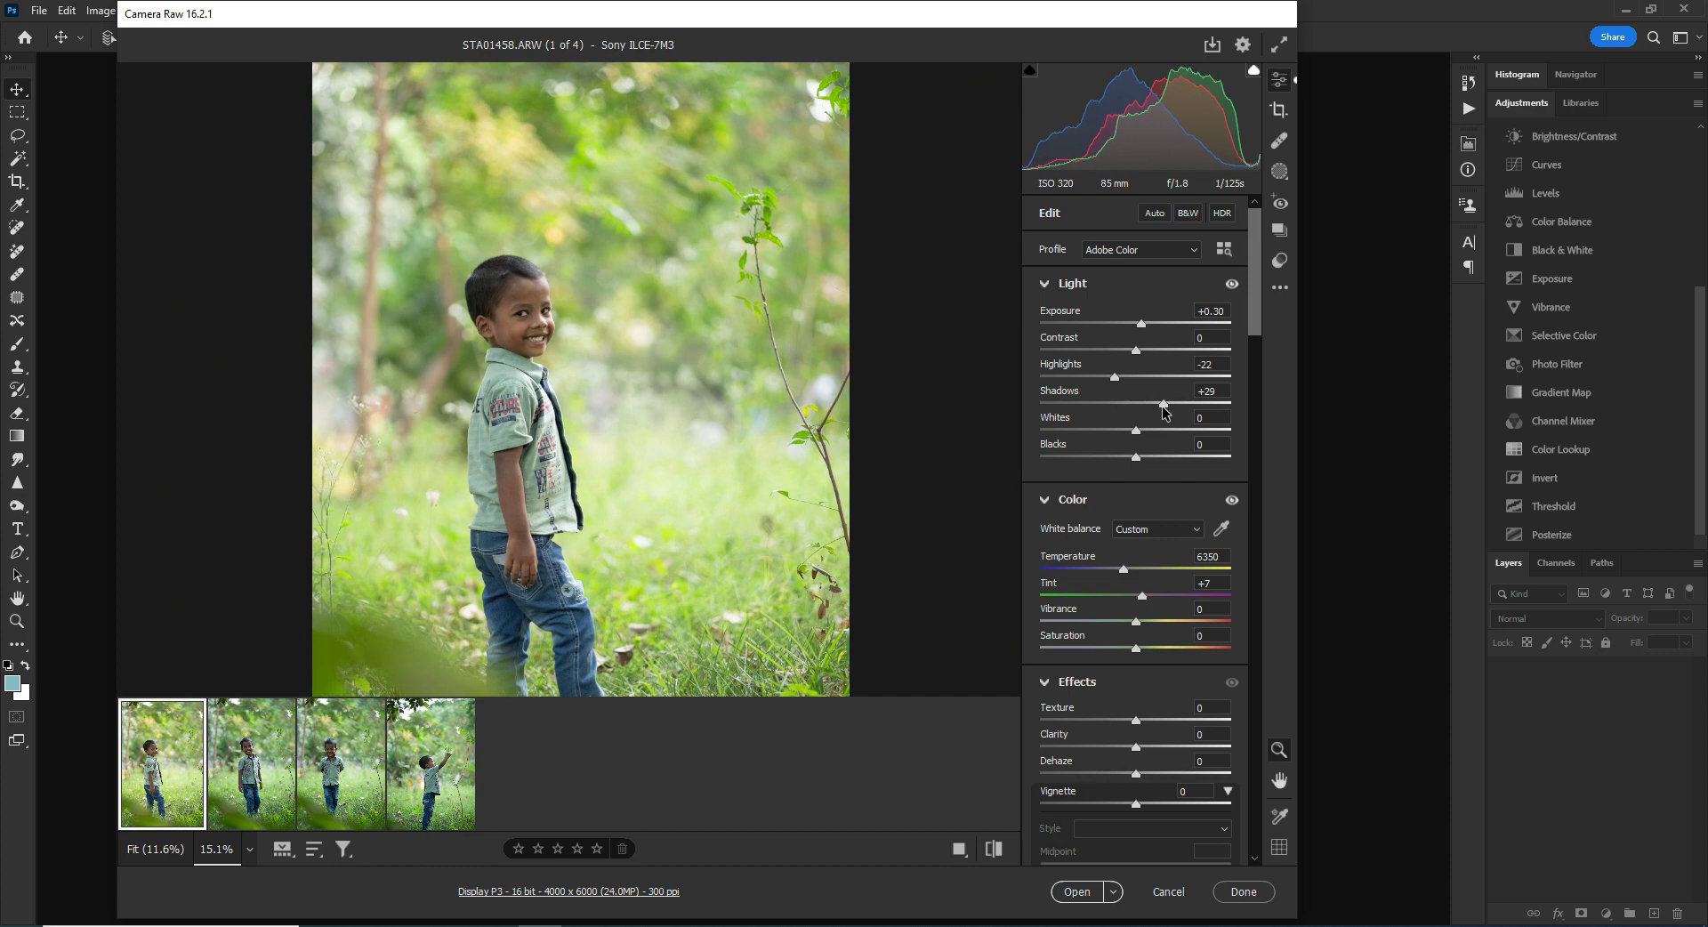
drag(1137, 621, 1160, 623)
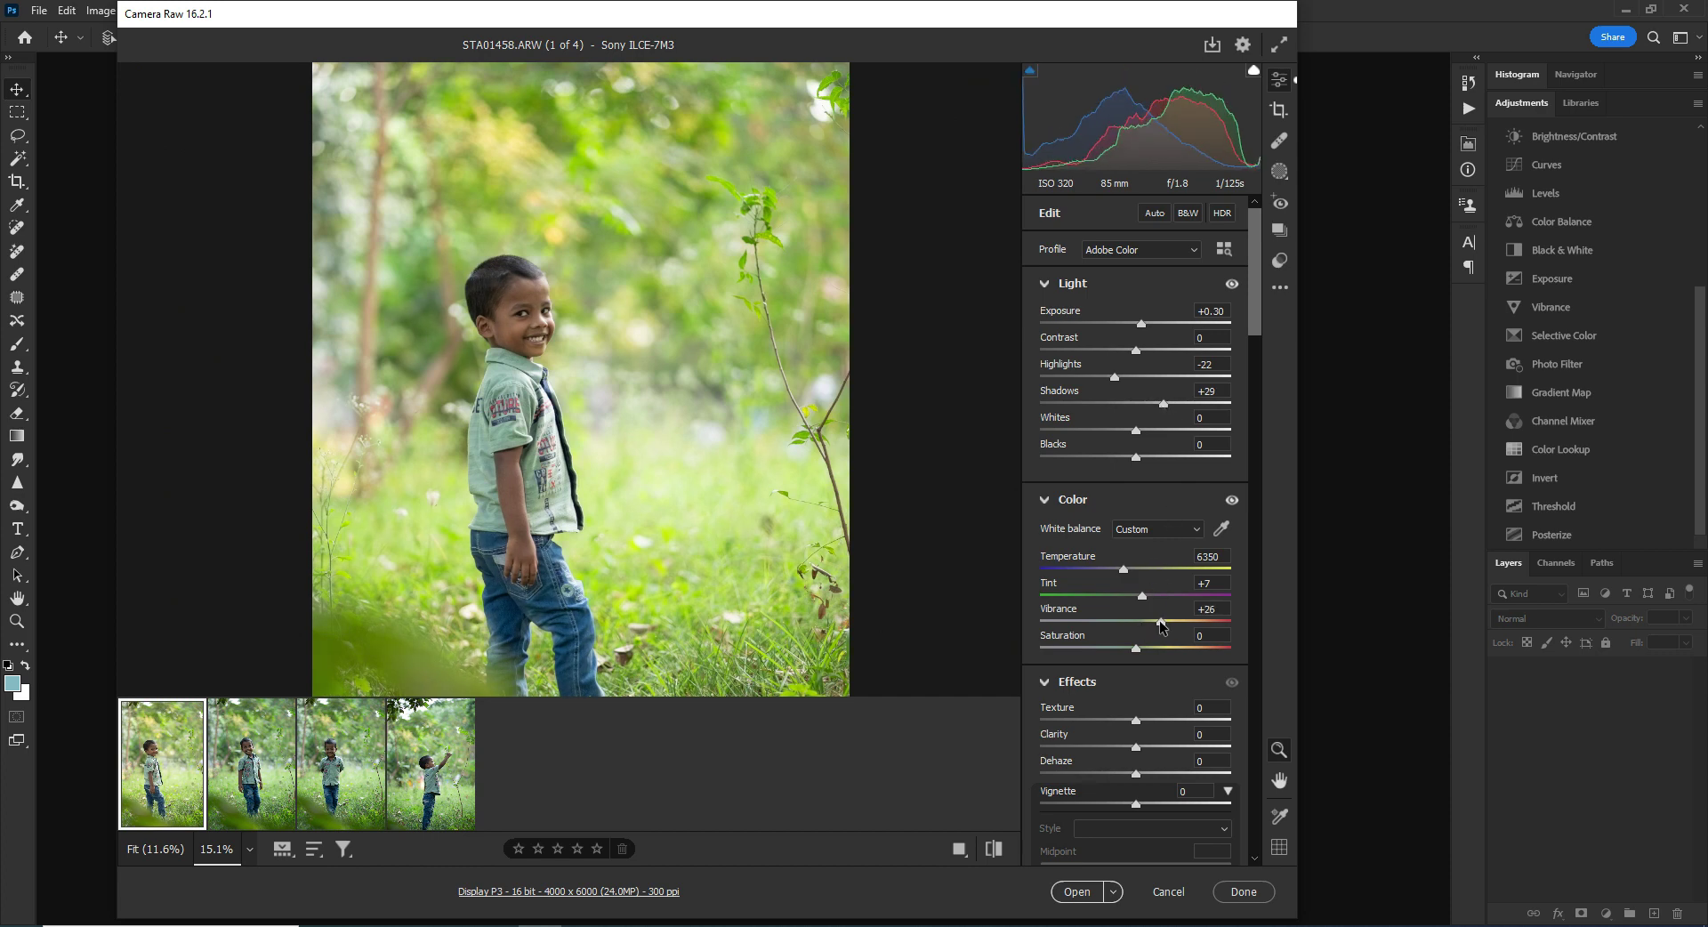
Copy the edit settings from the first photo and paste them onto the second photo, STA01459.ARW
mouse_move(186, 797)
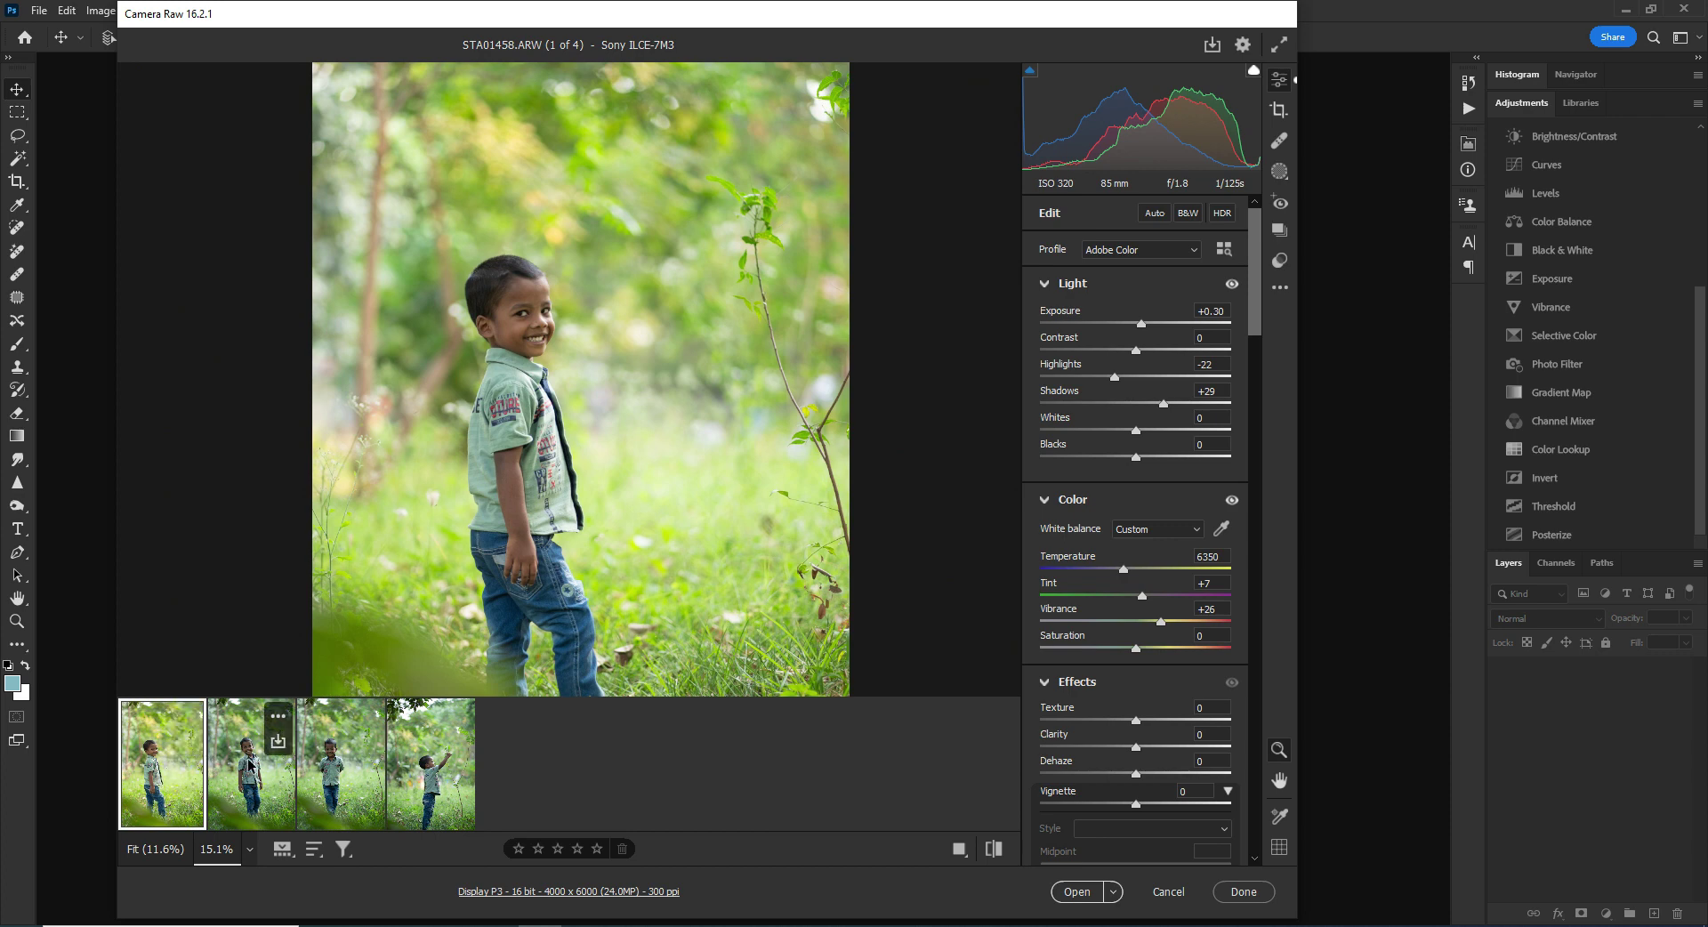
mouse_move(363, 757)
mouse_move(441, 765)
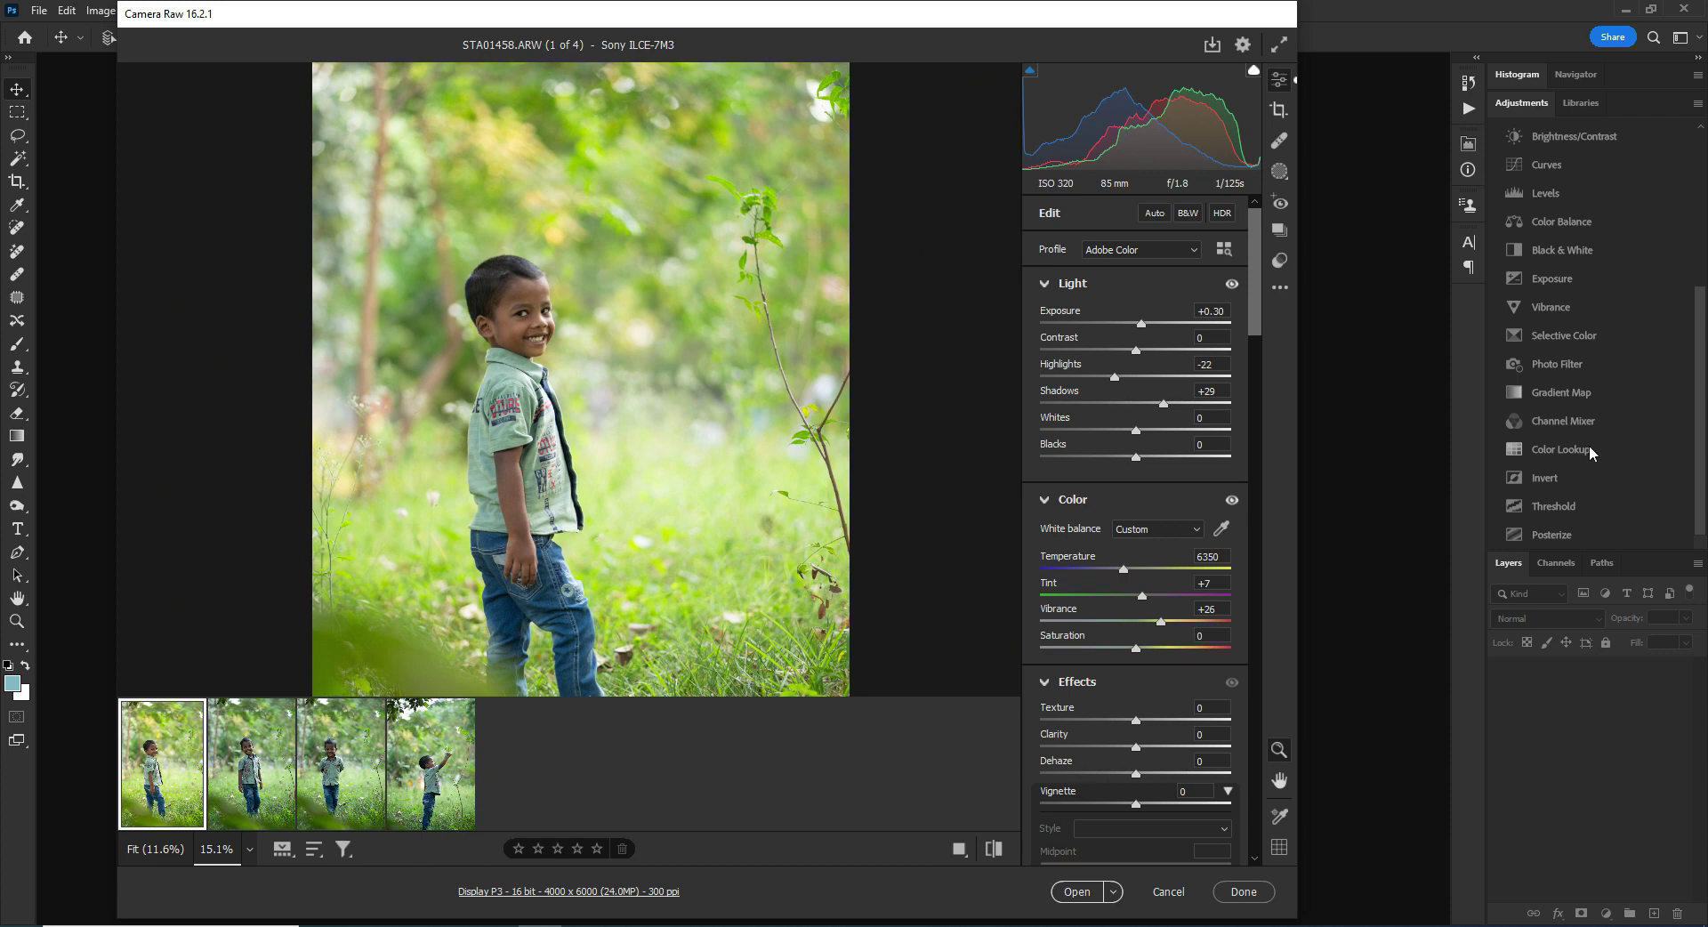
mouse_move(165, 826)
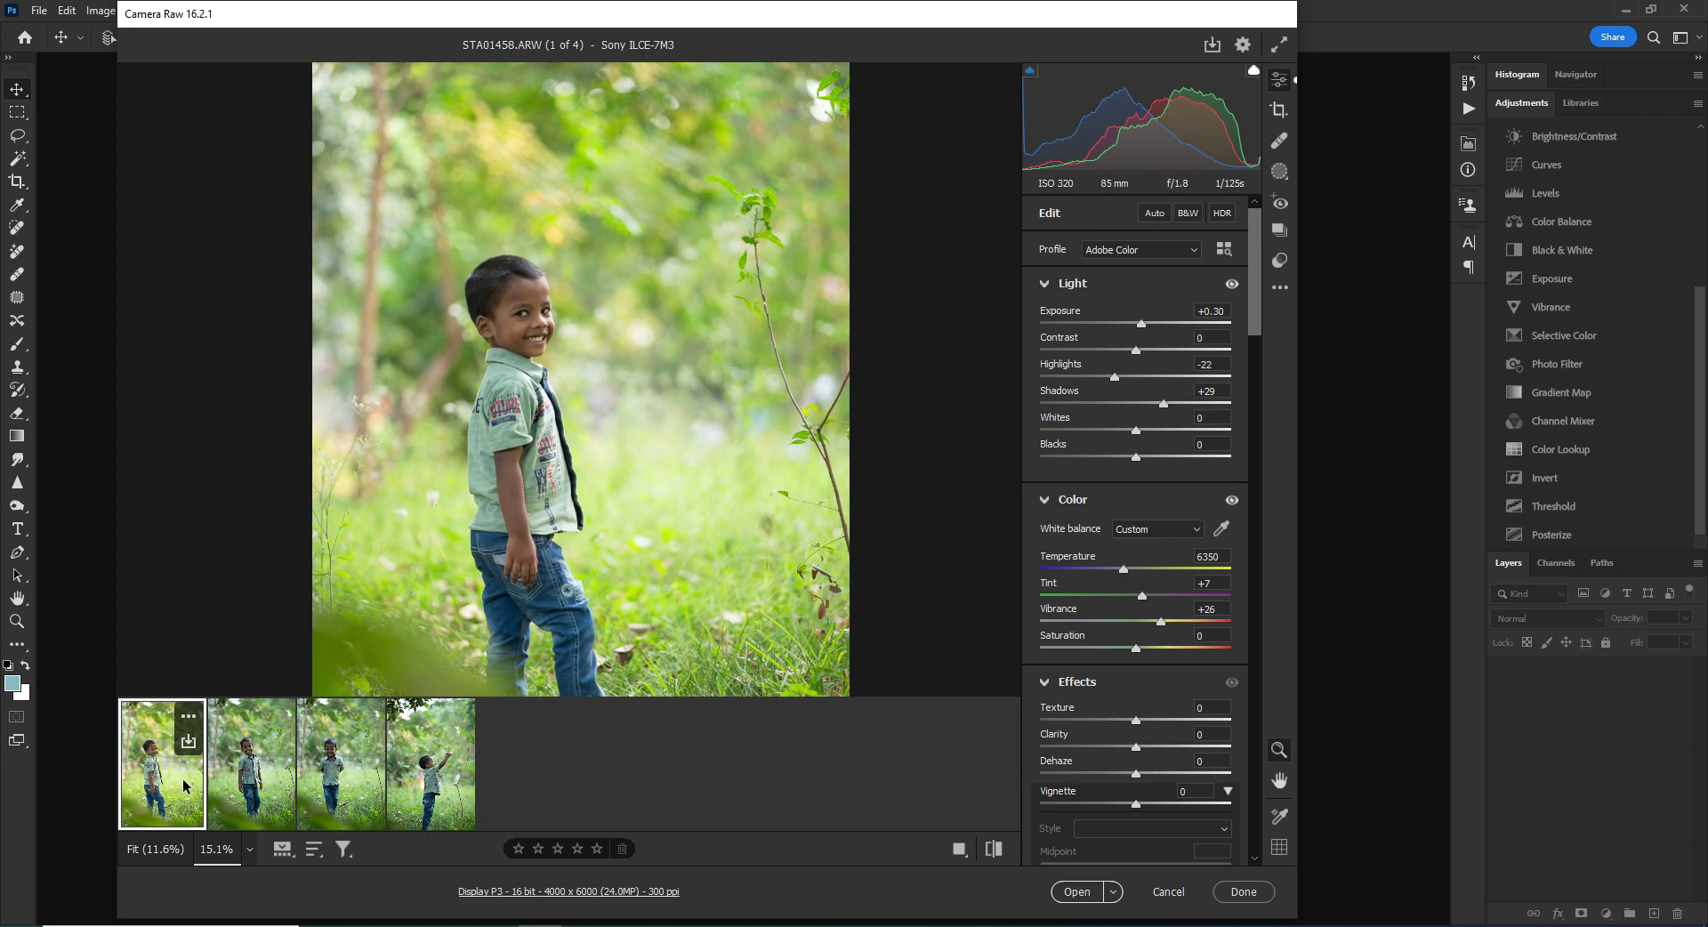
click(1280, 286)
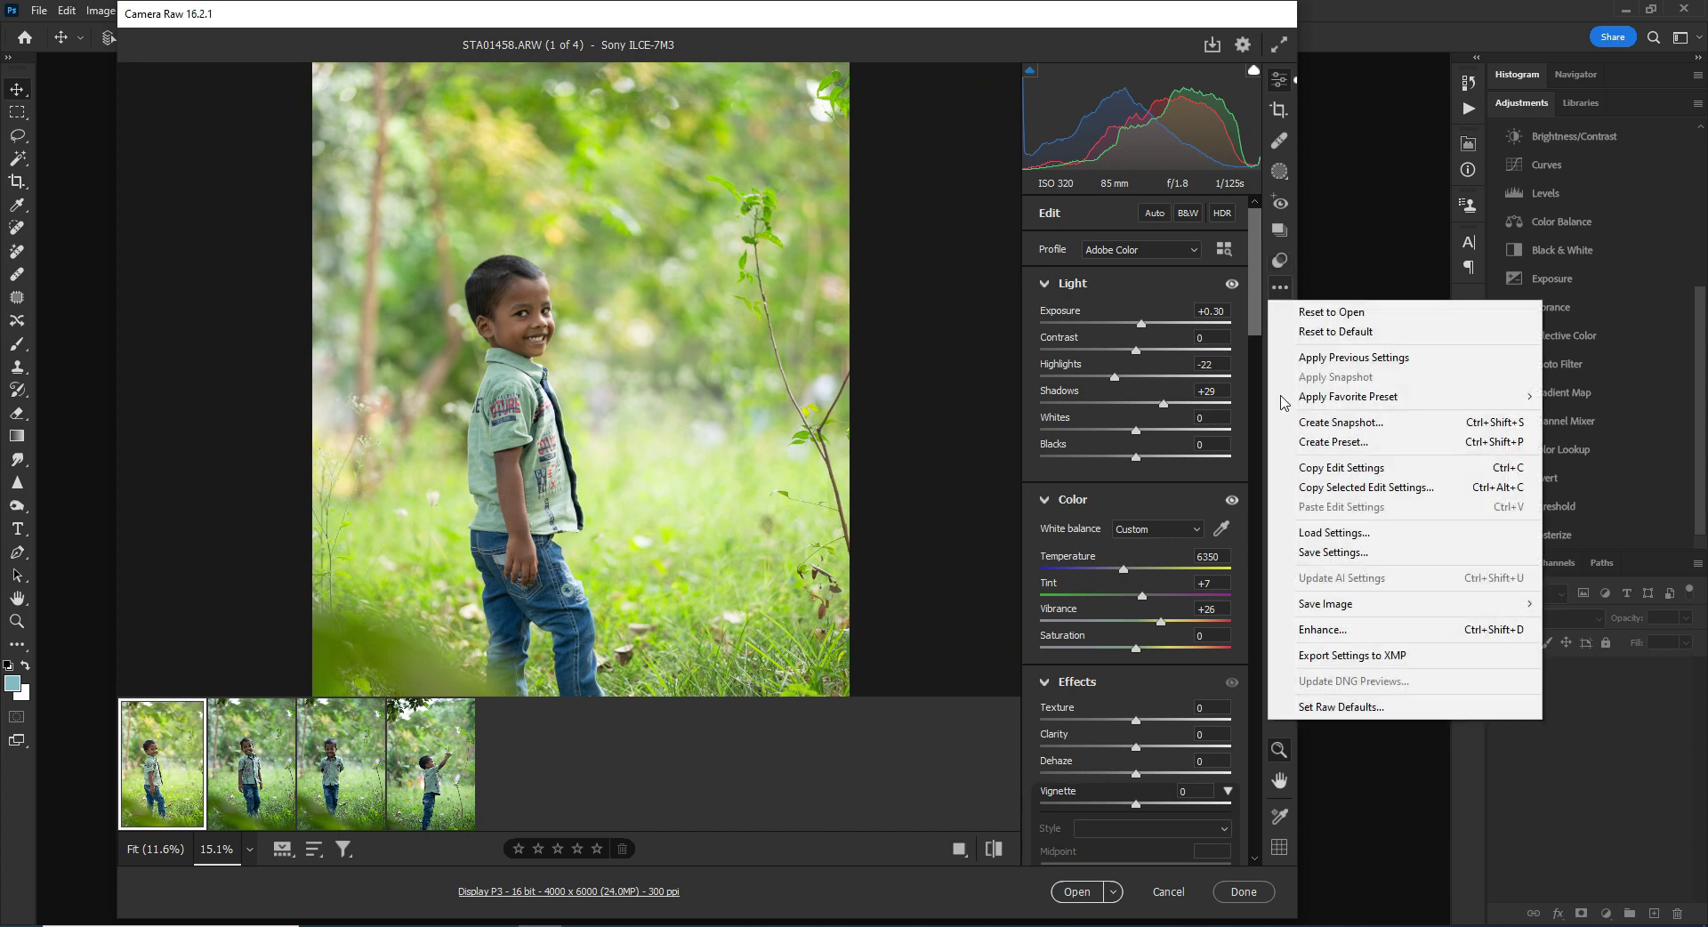
click(1343, 468)
click(259, 756)
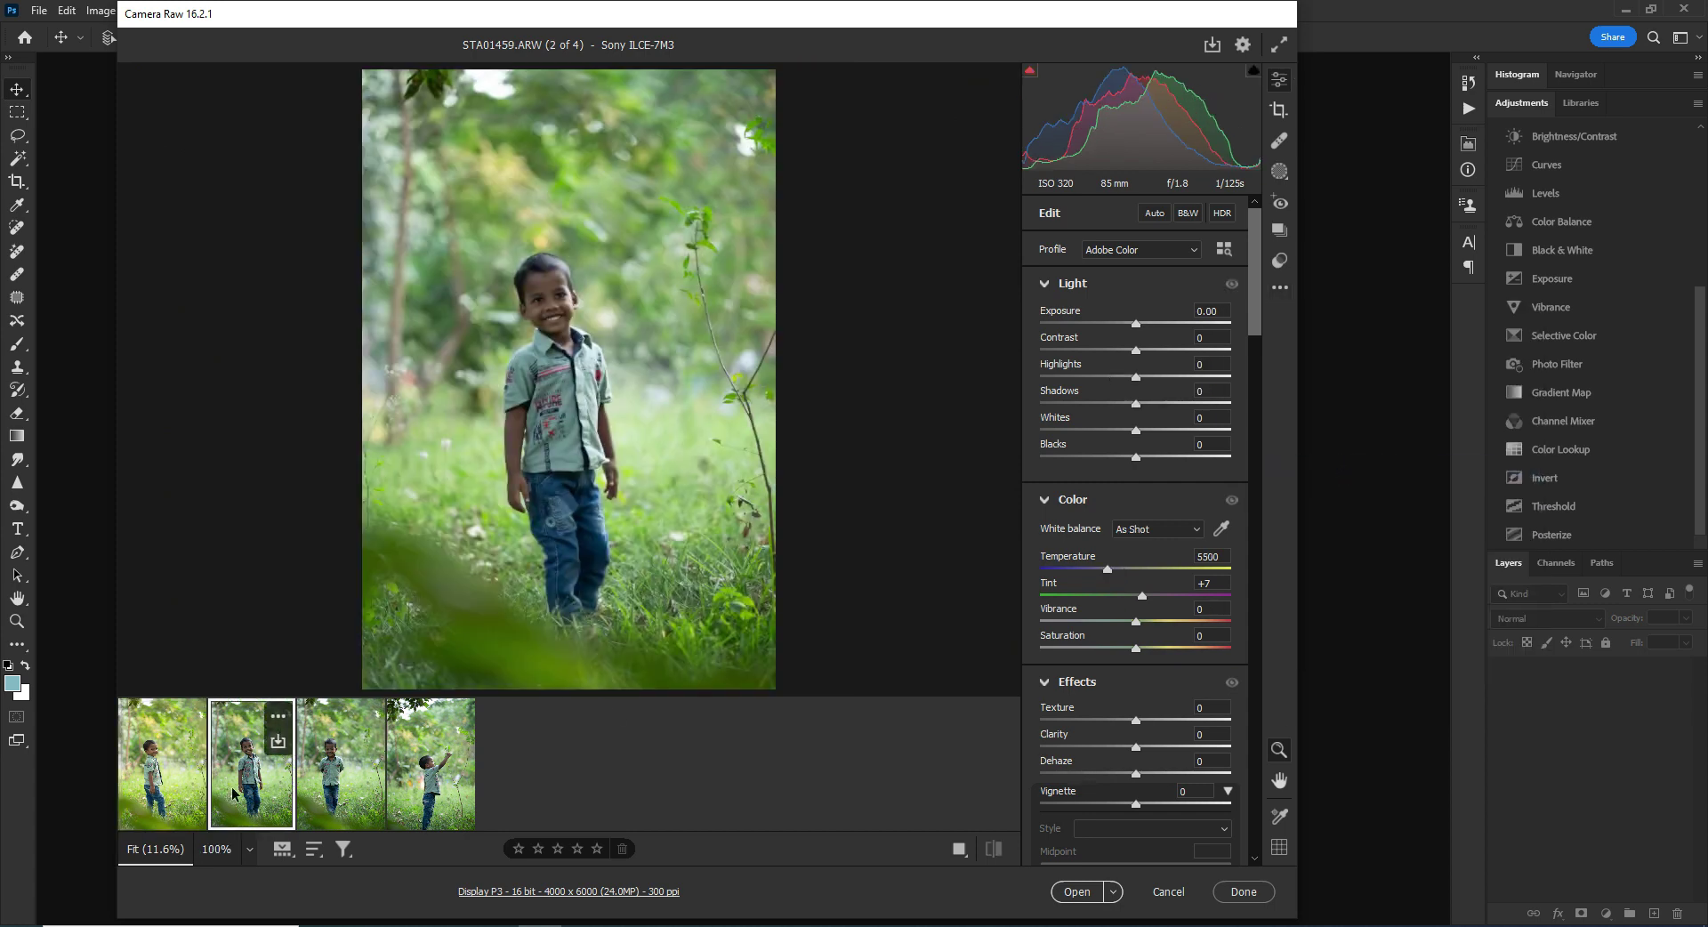
click(1280, 287)
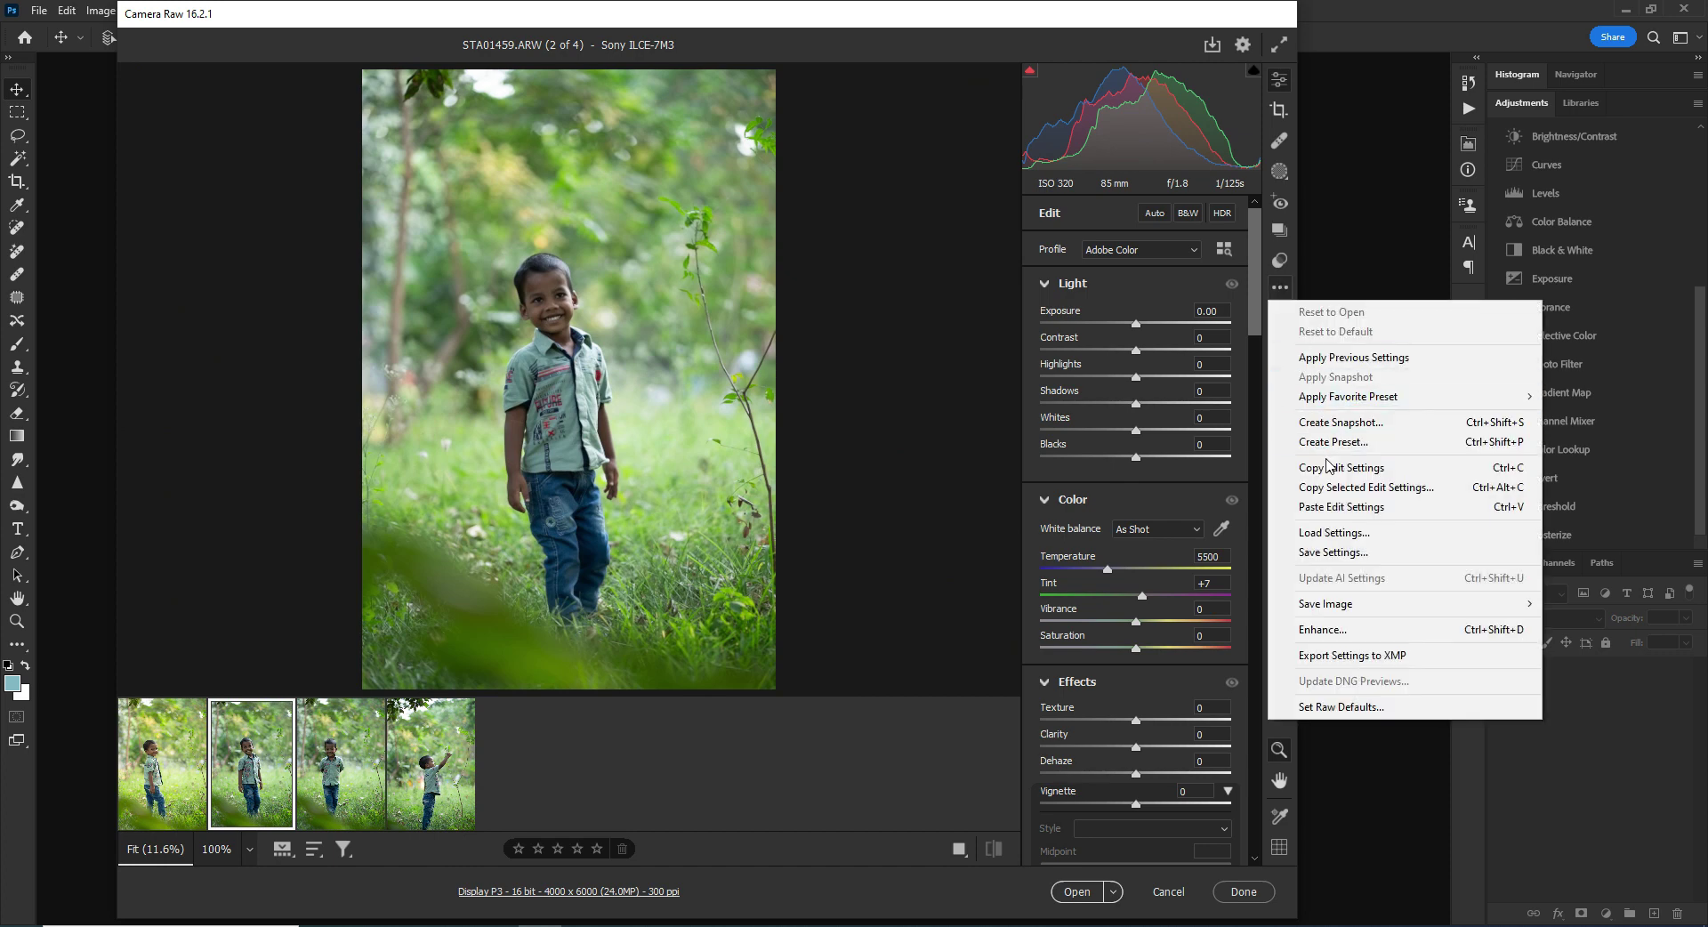
click(1335, 506)
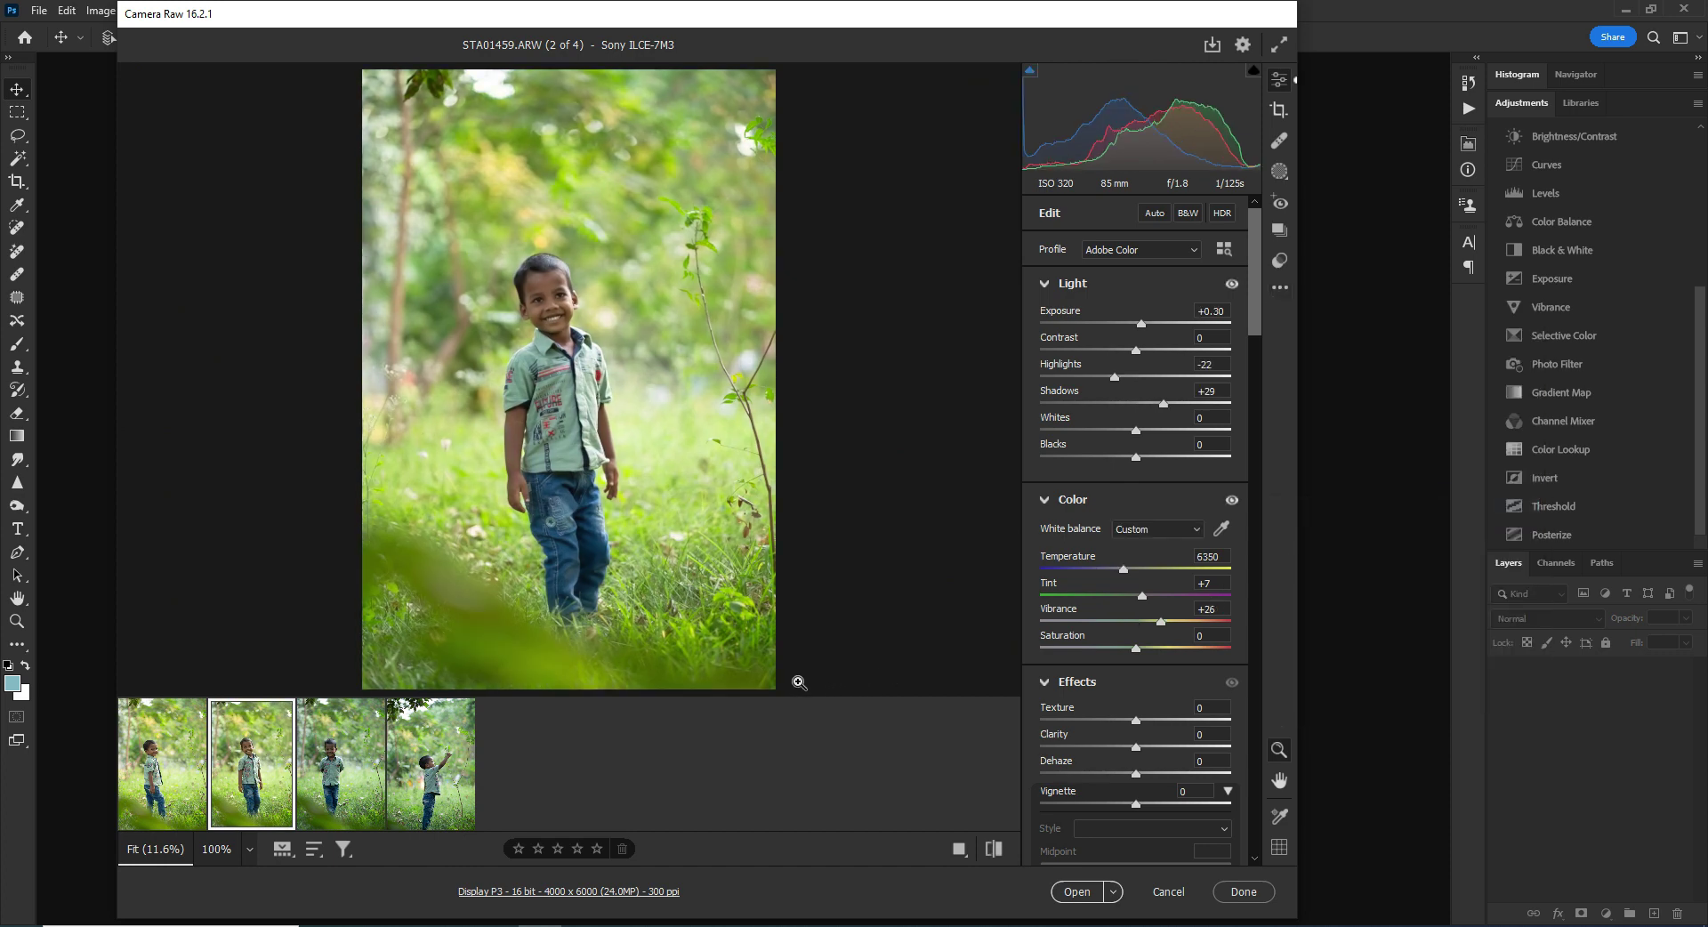
Create a user preset named 02 from the second photo's settings, keeping the default subset of adjustments
click(336, 807)
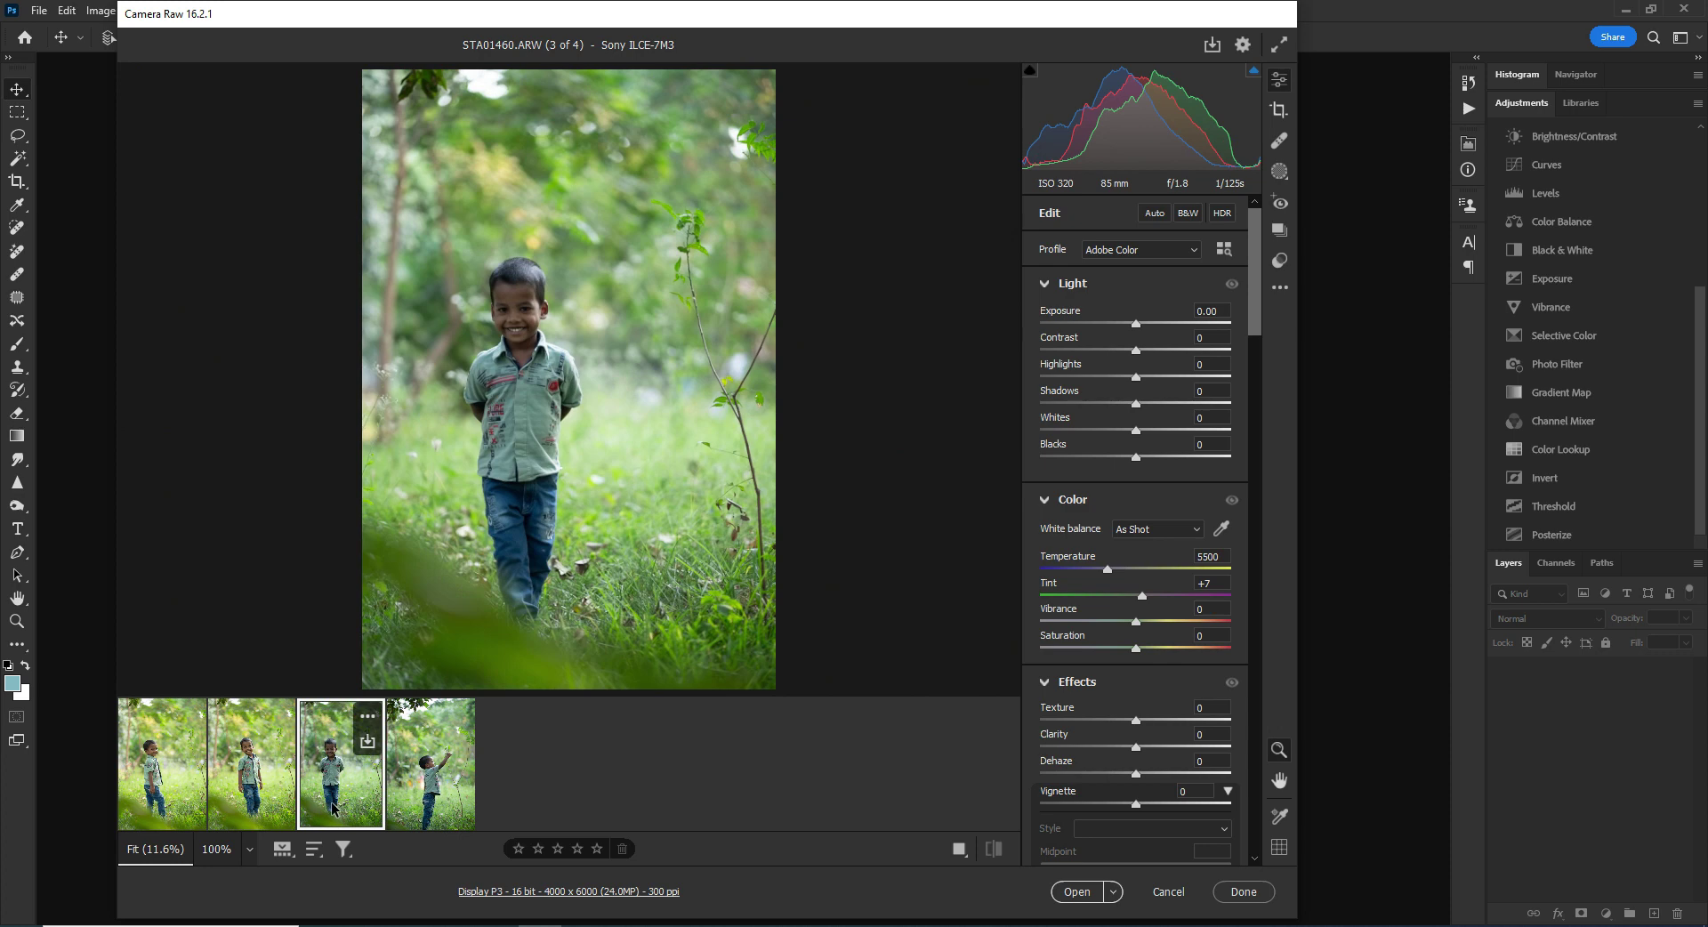
click(276, 801)
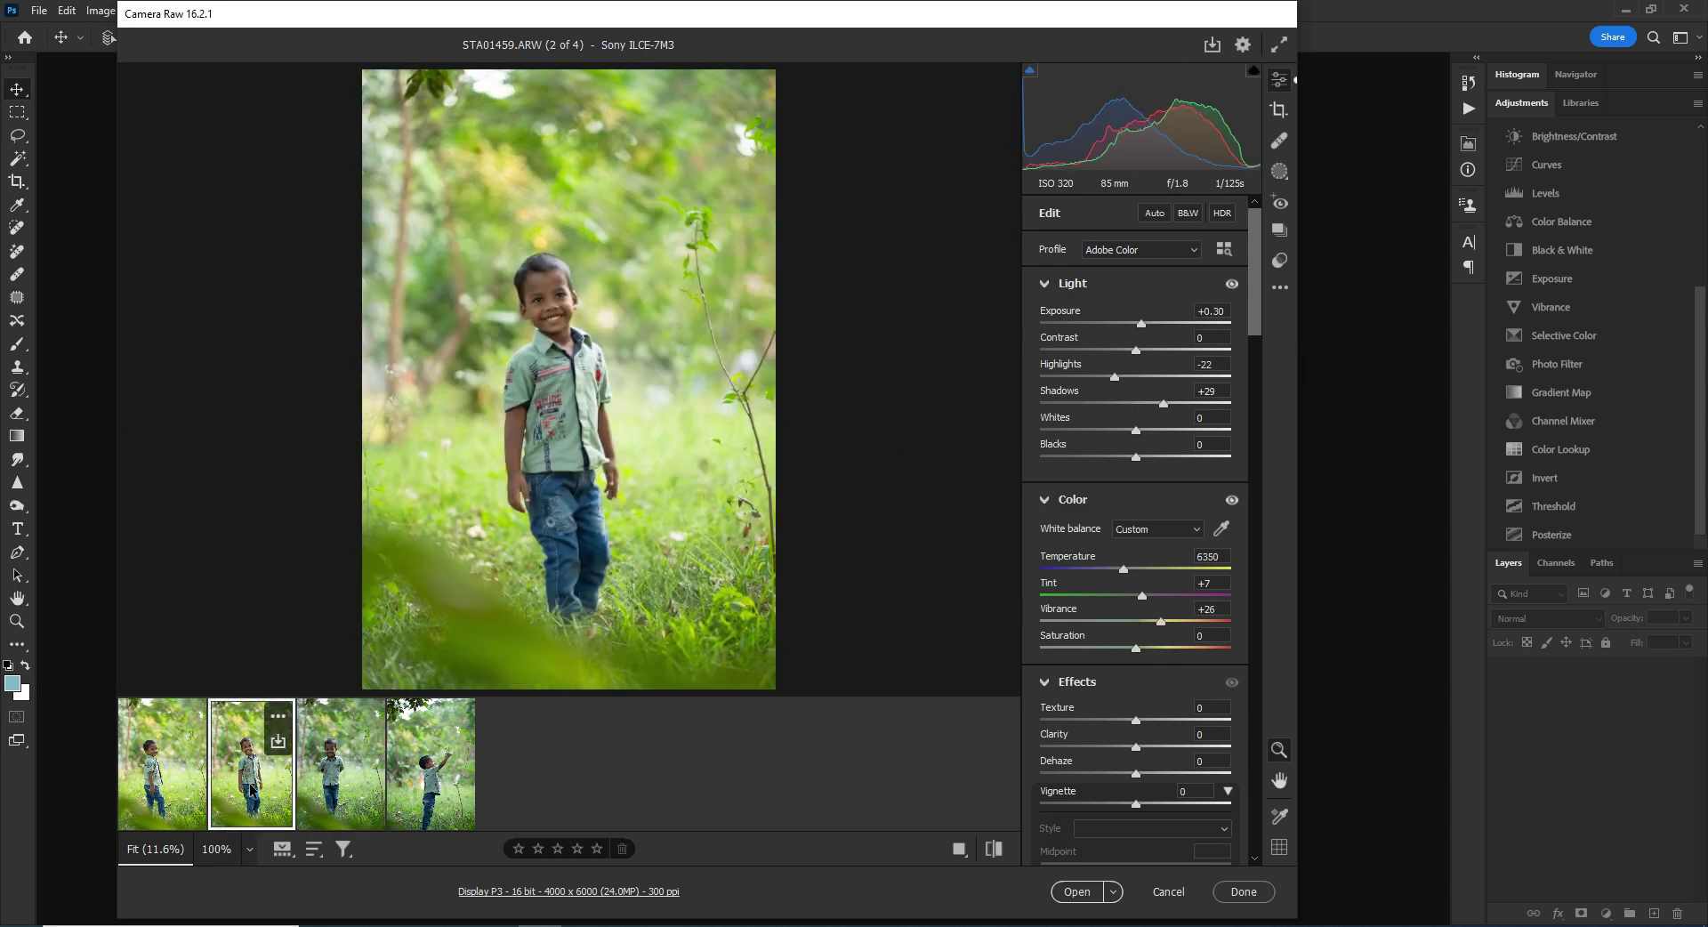
click(1279, 291)
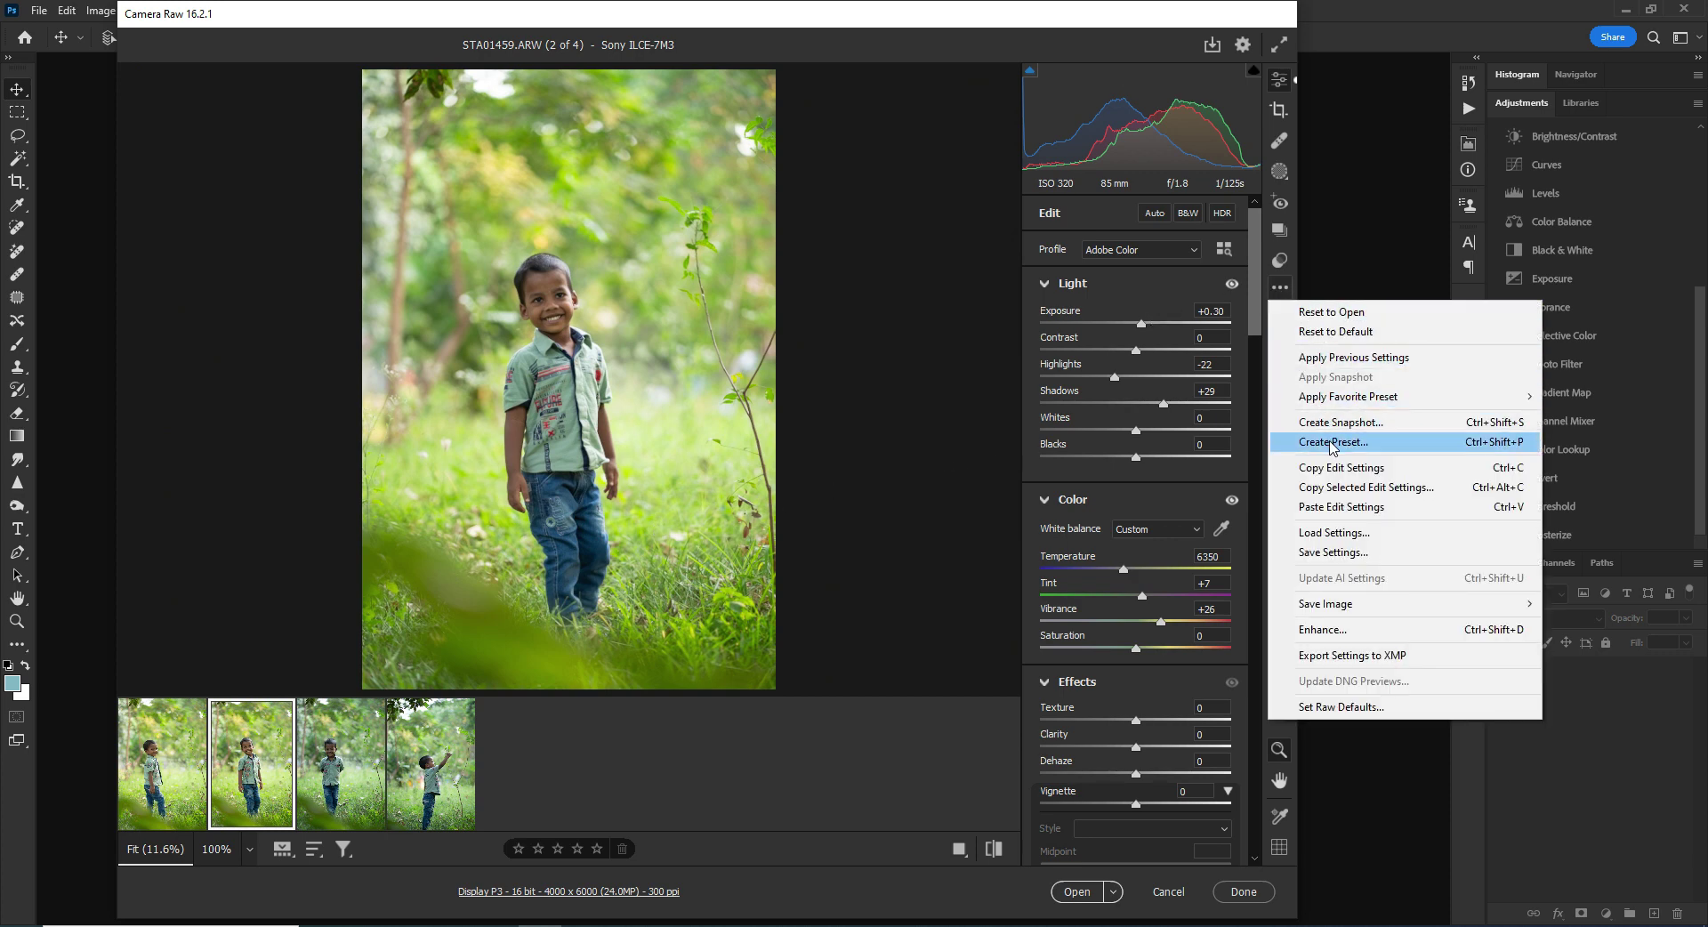
click(1393, 445)
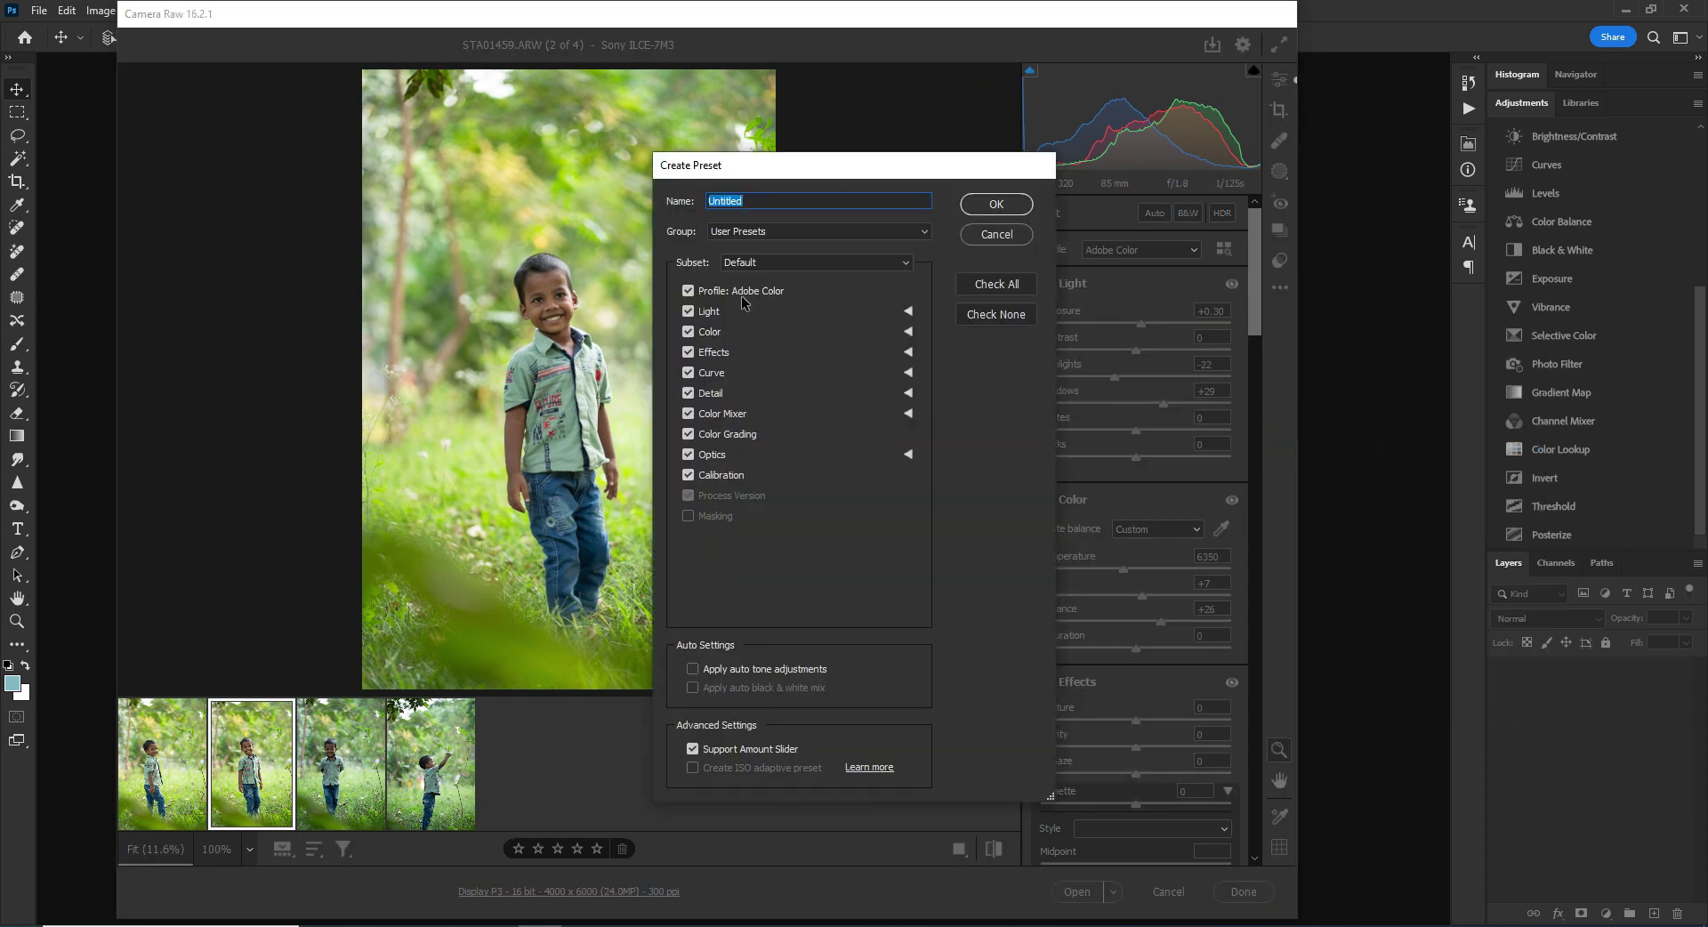
text(02)
click(971, 208)
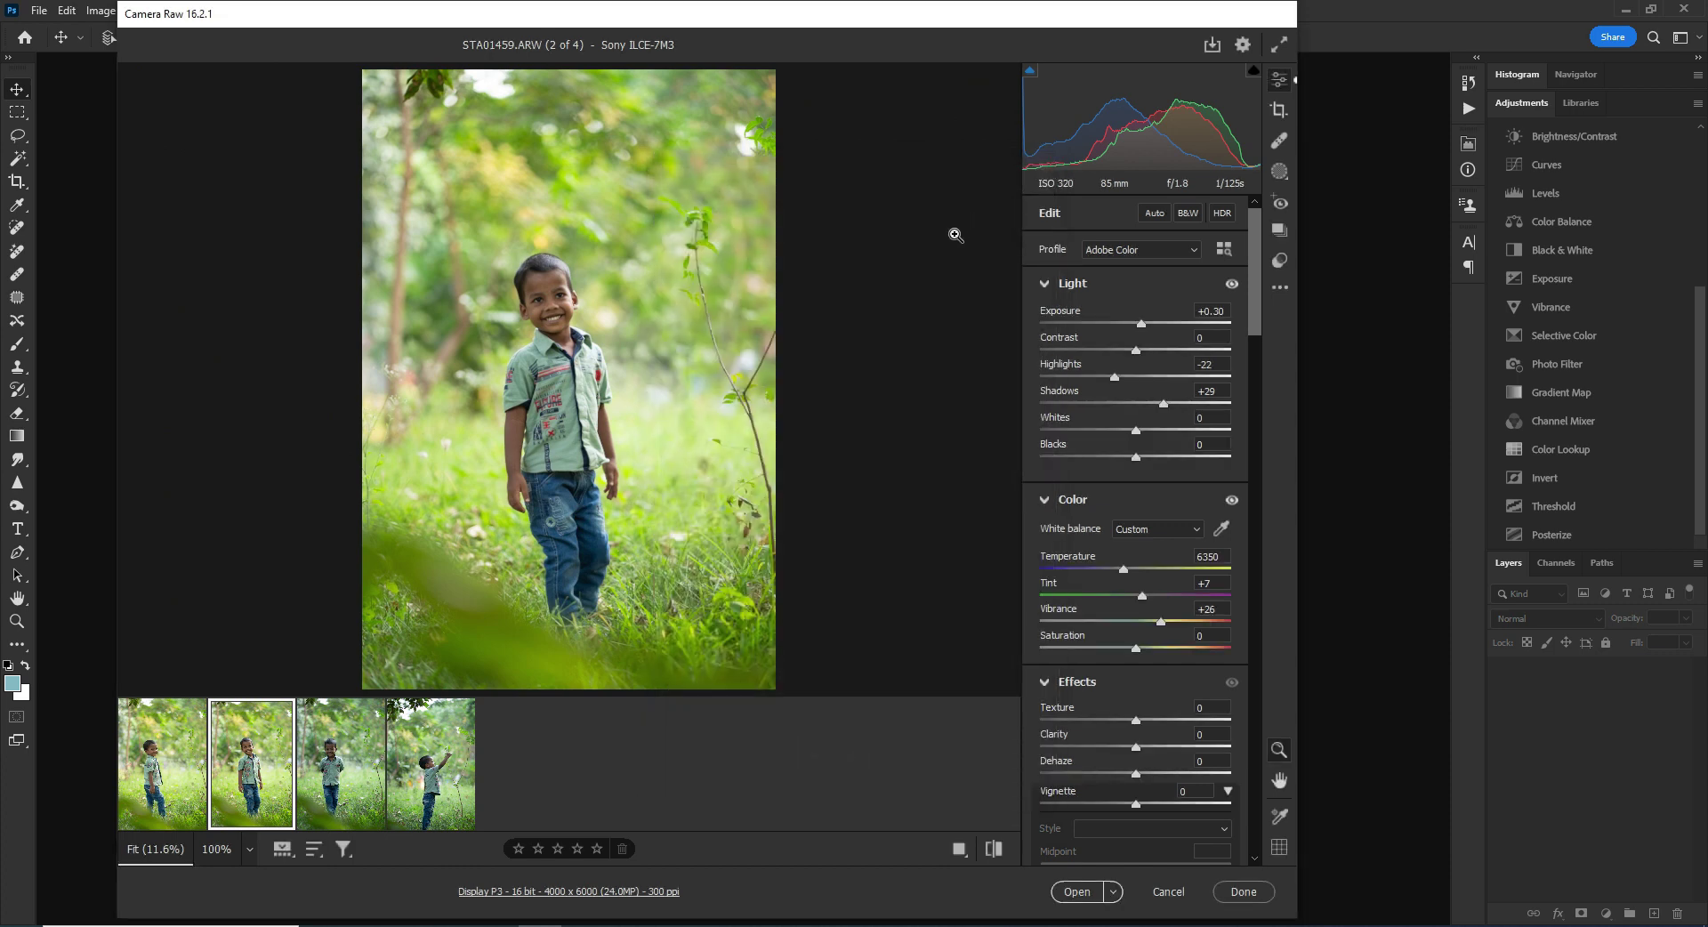
Apply the user preset 02 to the third photo, STA01460.ARW
click(354, 783)
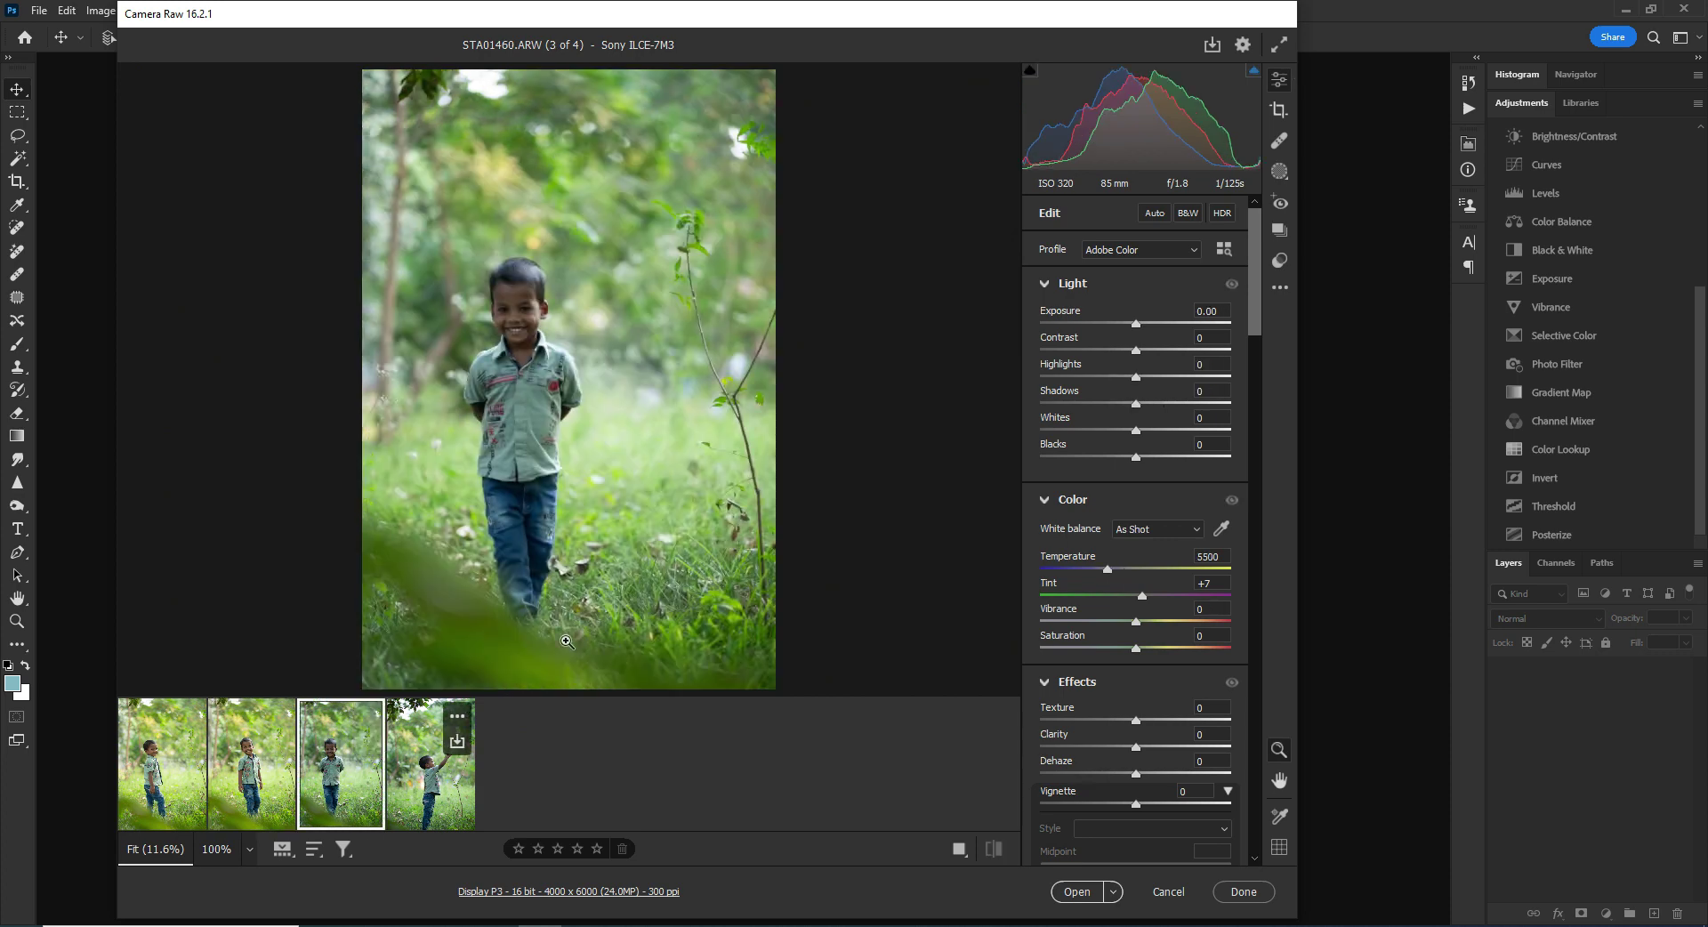
click(1279, 263)
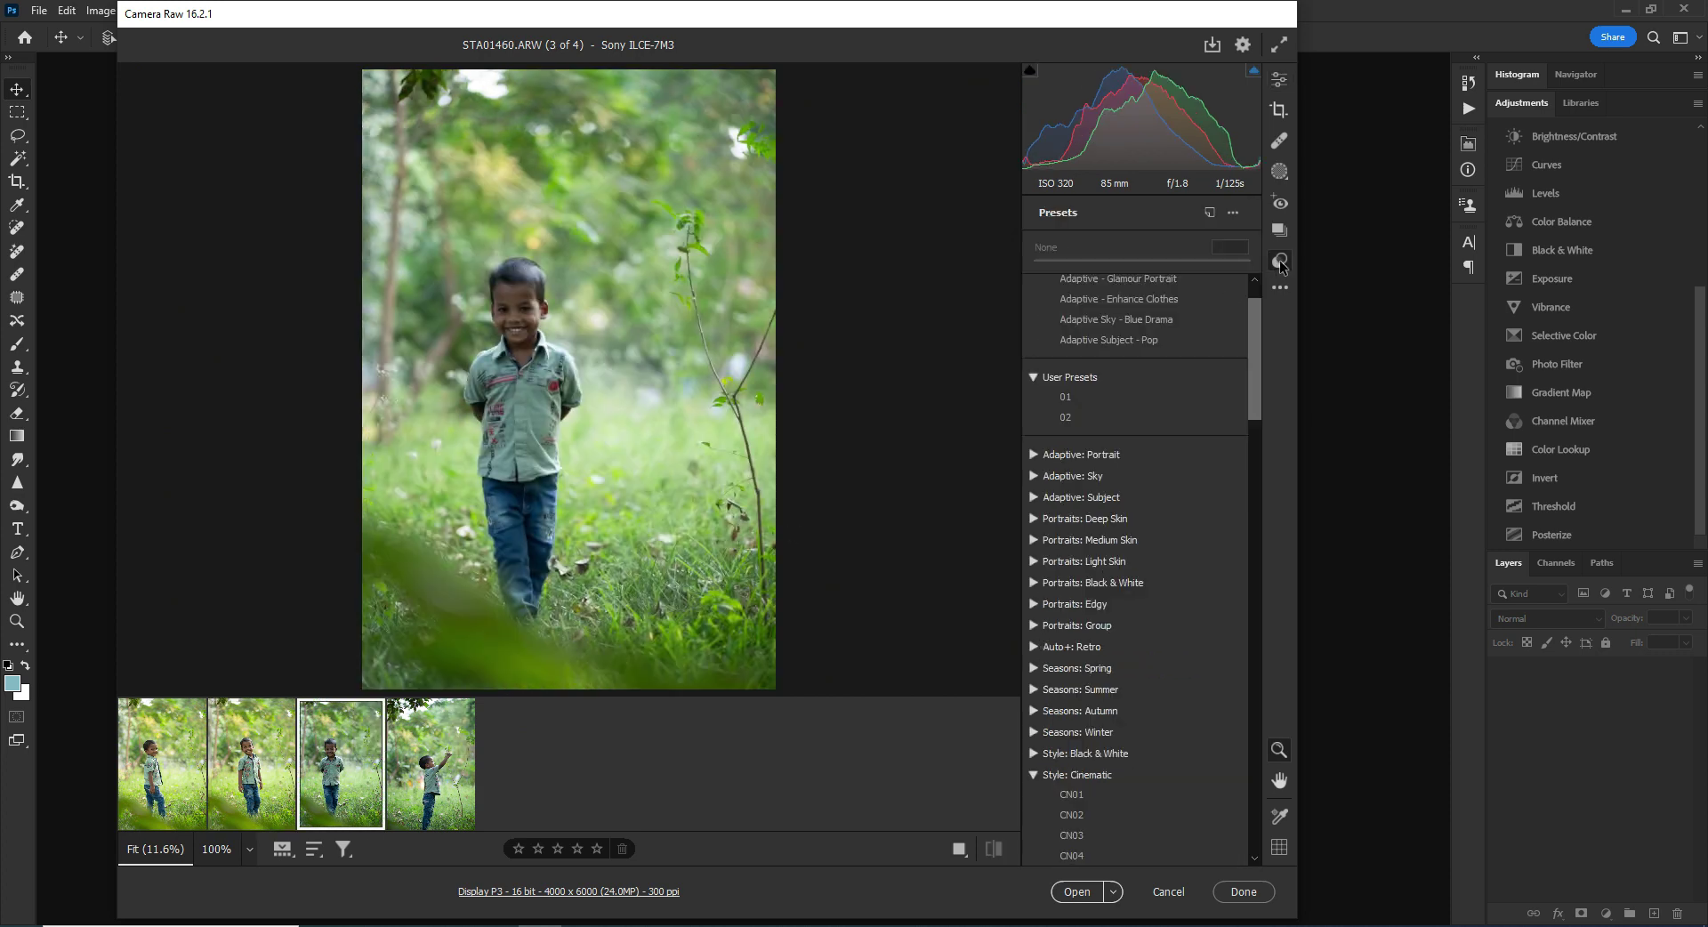
click(1032, 378)
click(1033, 378)
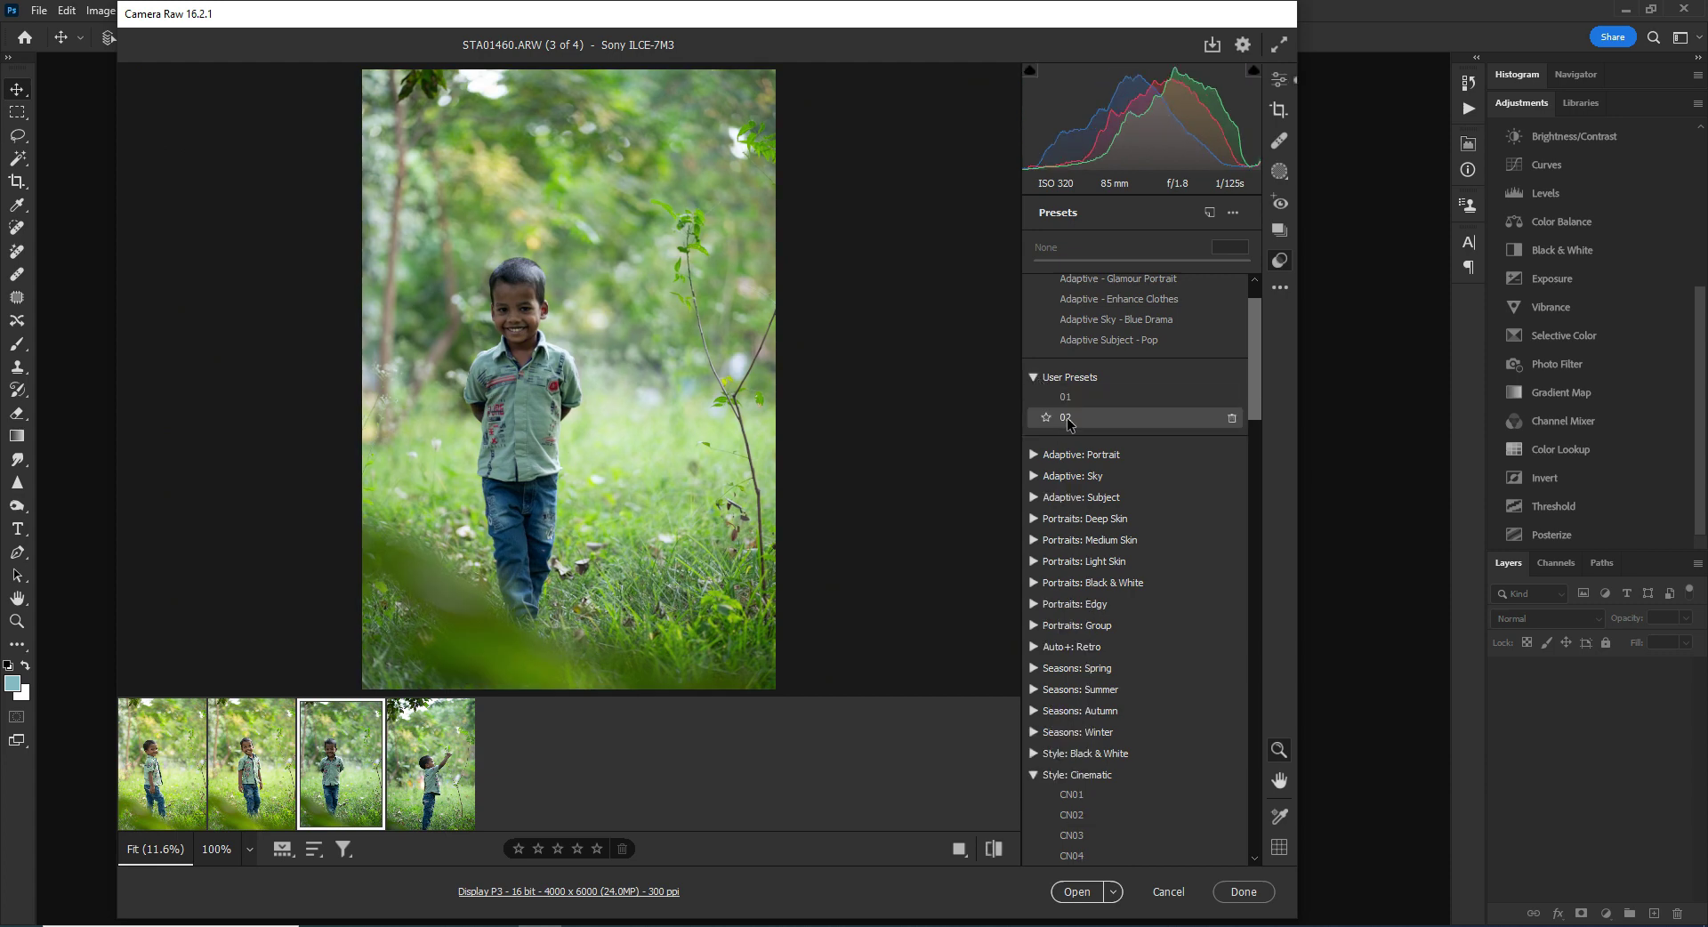
click(1080, 422)
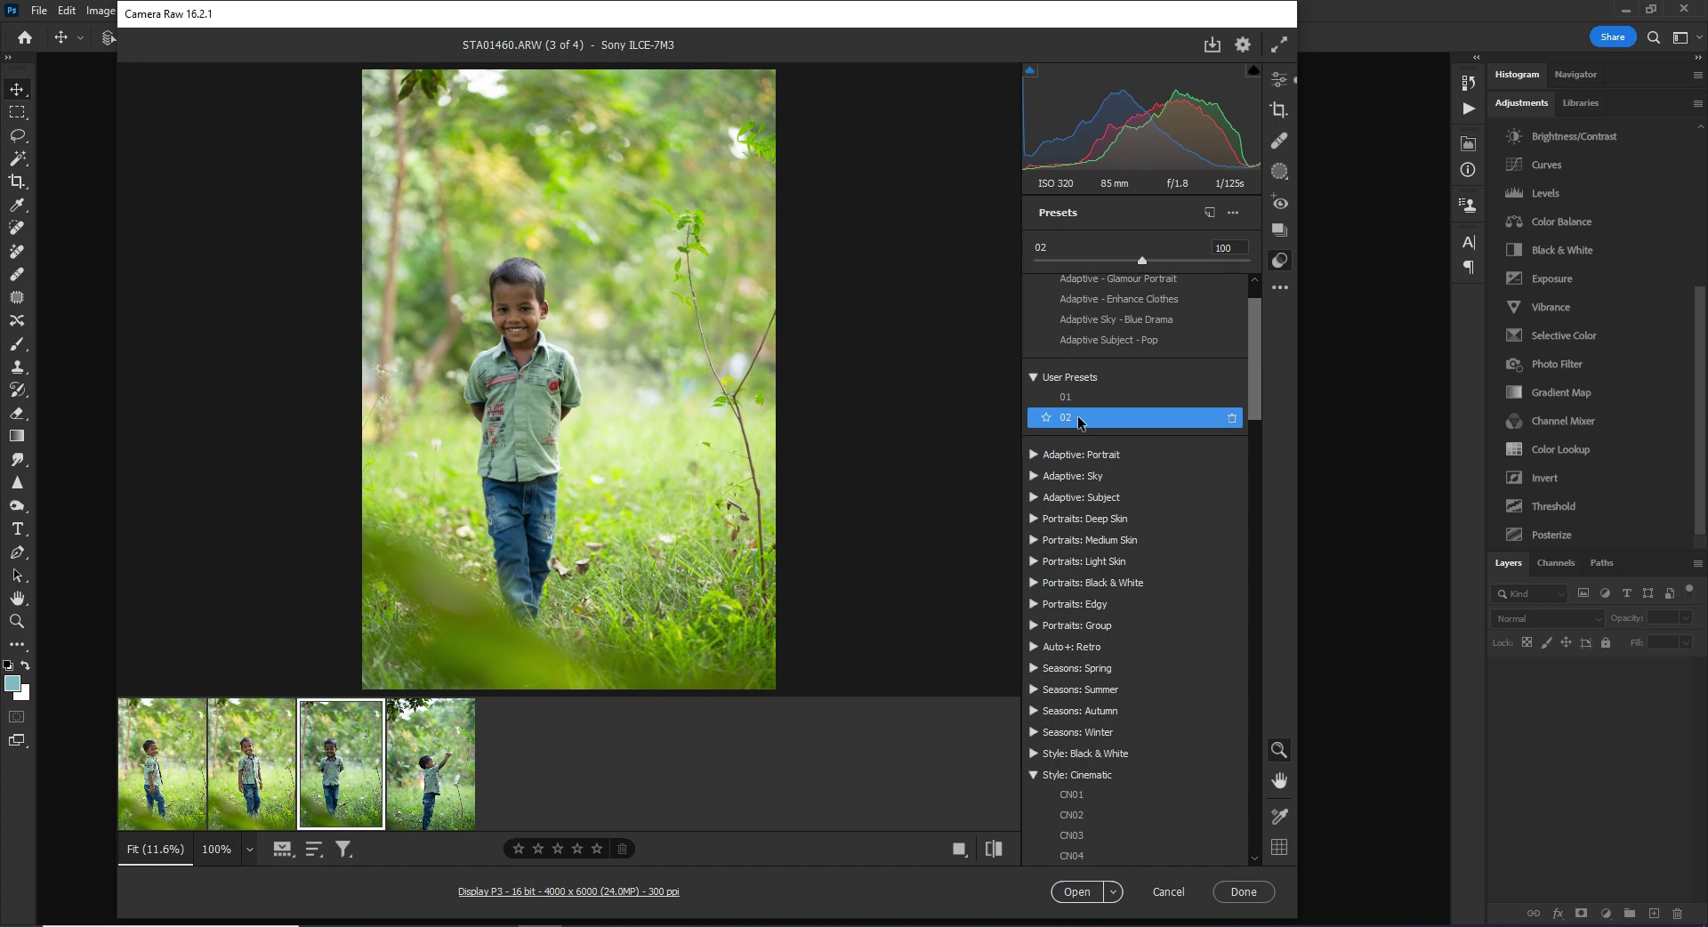
Apply the user preset 02 to the fourth photo, STA01461.ARW, and return to its edit adjustments
click(412, 779)
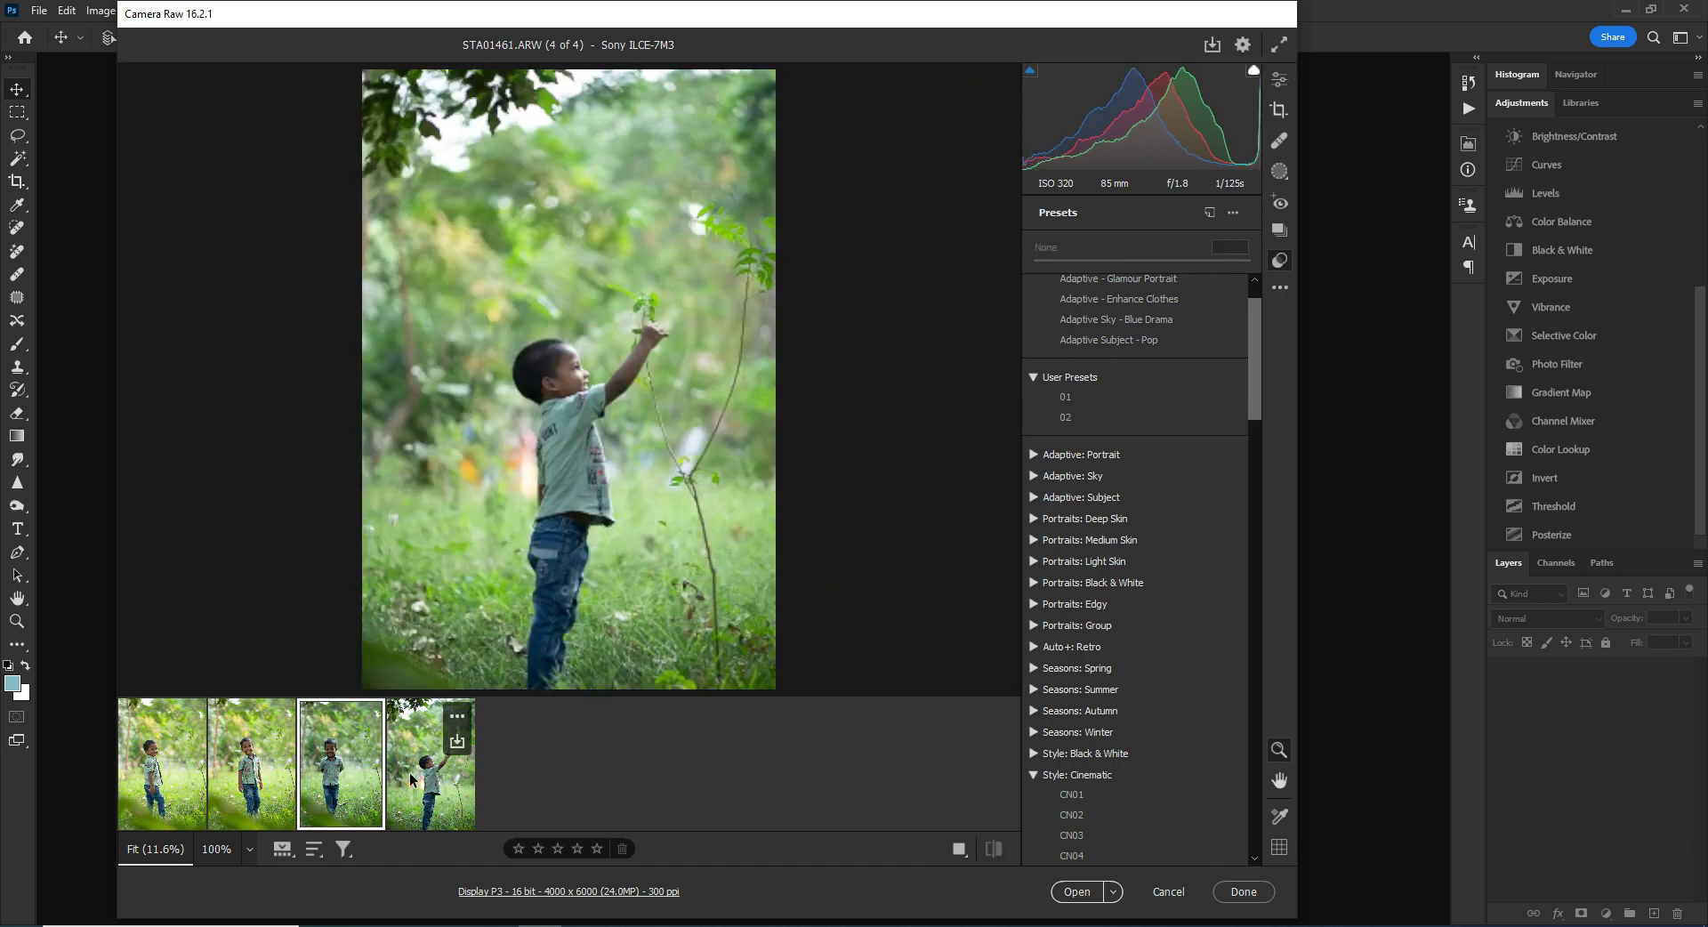
click(1050, 418)
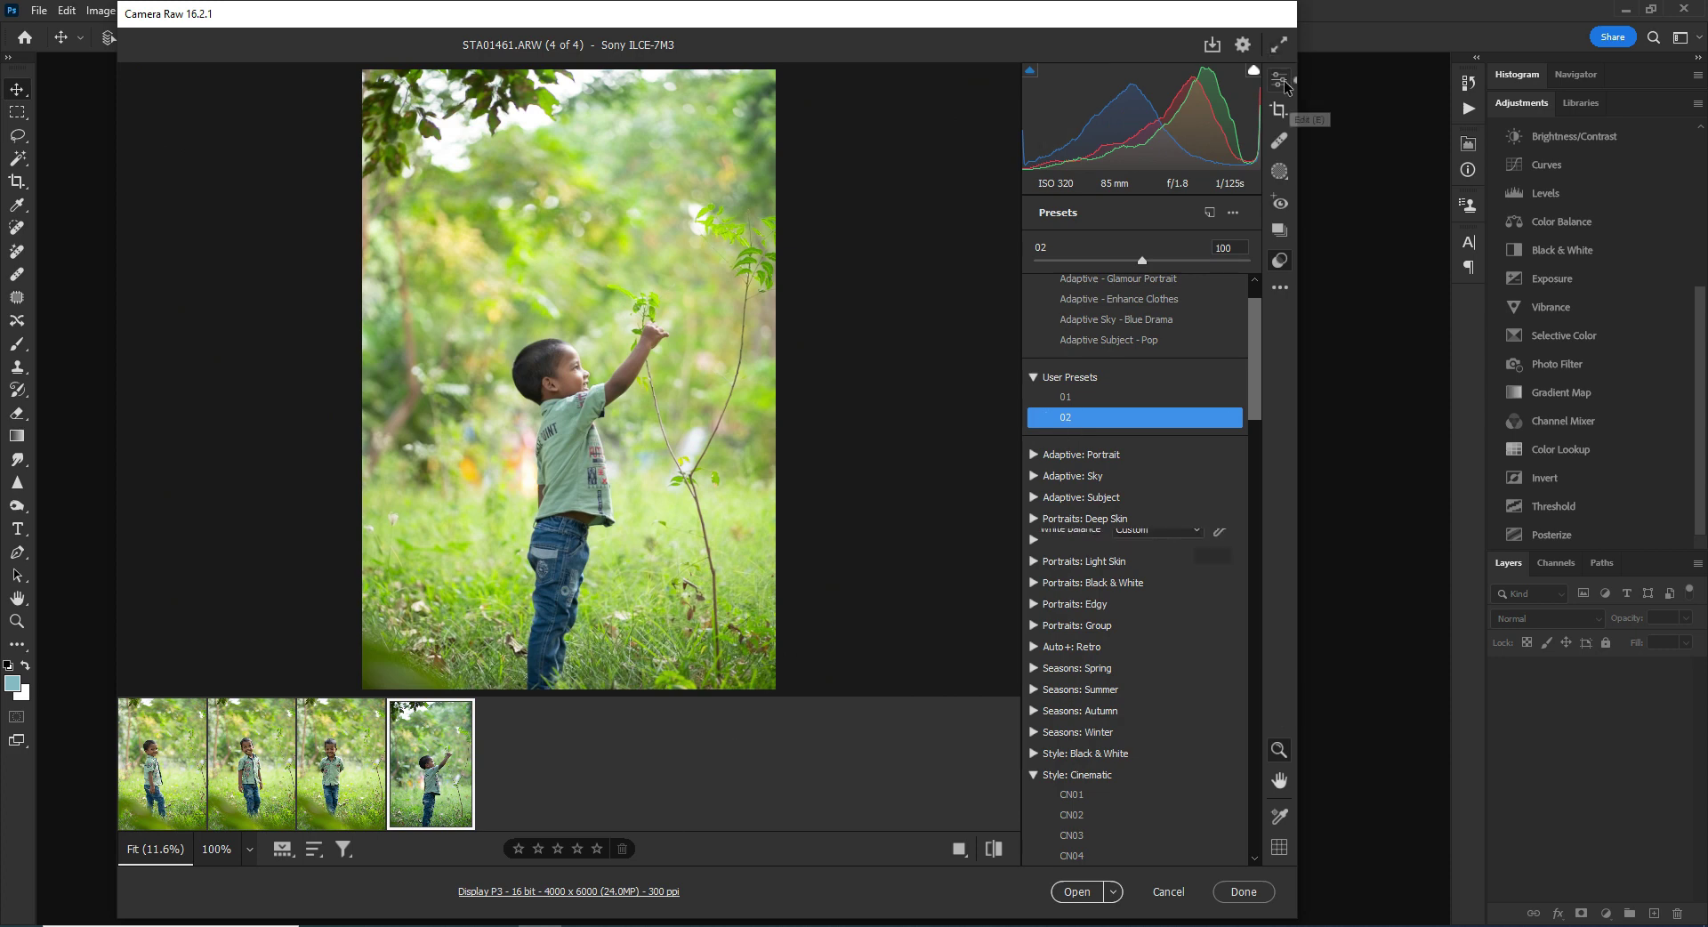
key(e)
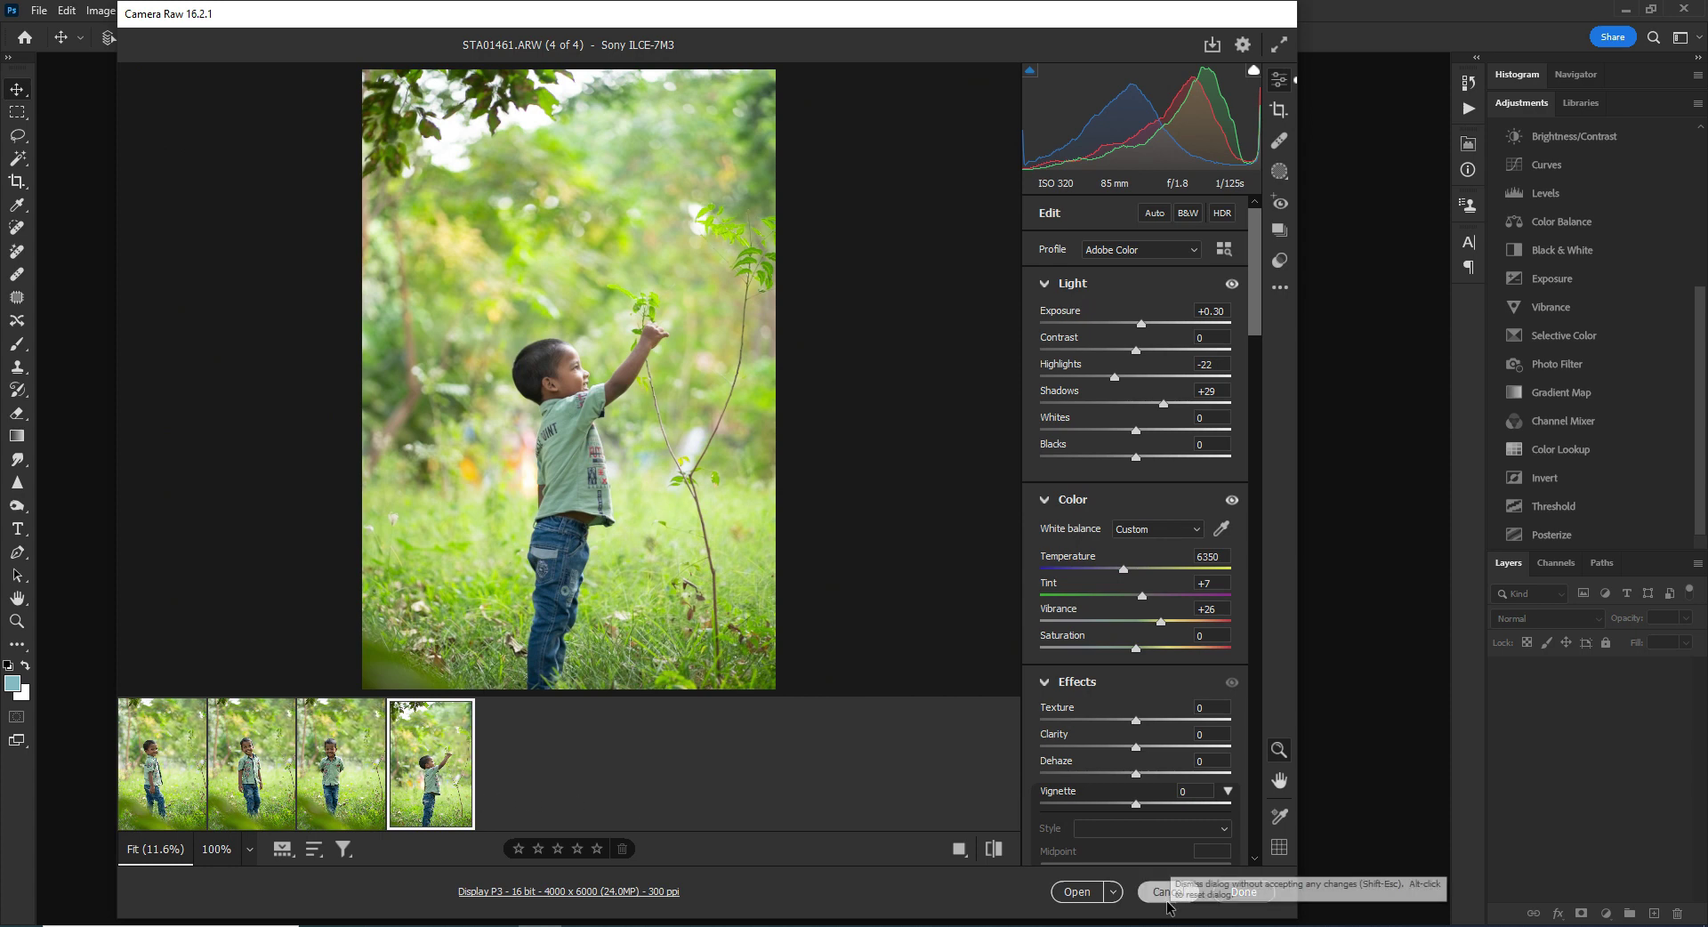
click(1117, 893)
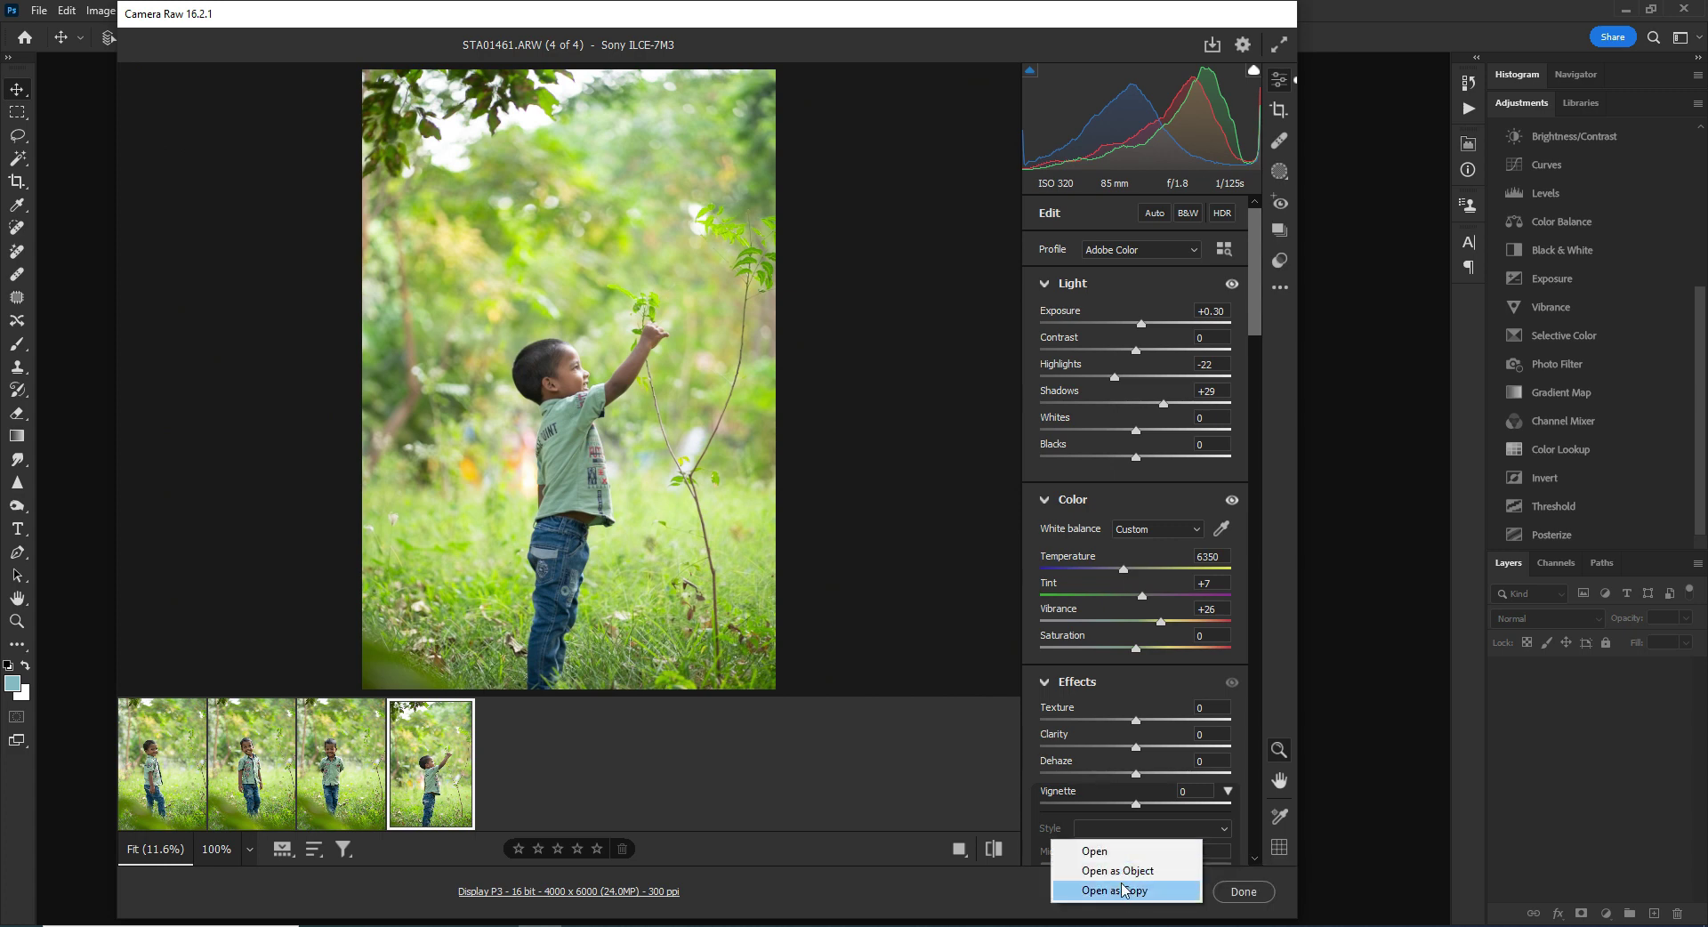
click(908, 897)
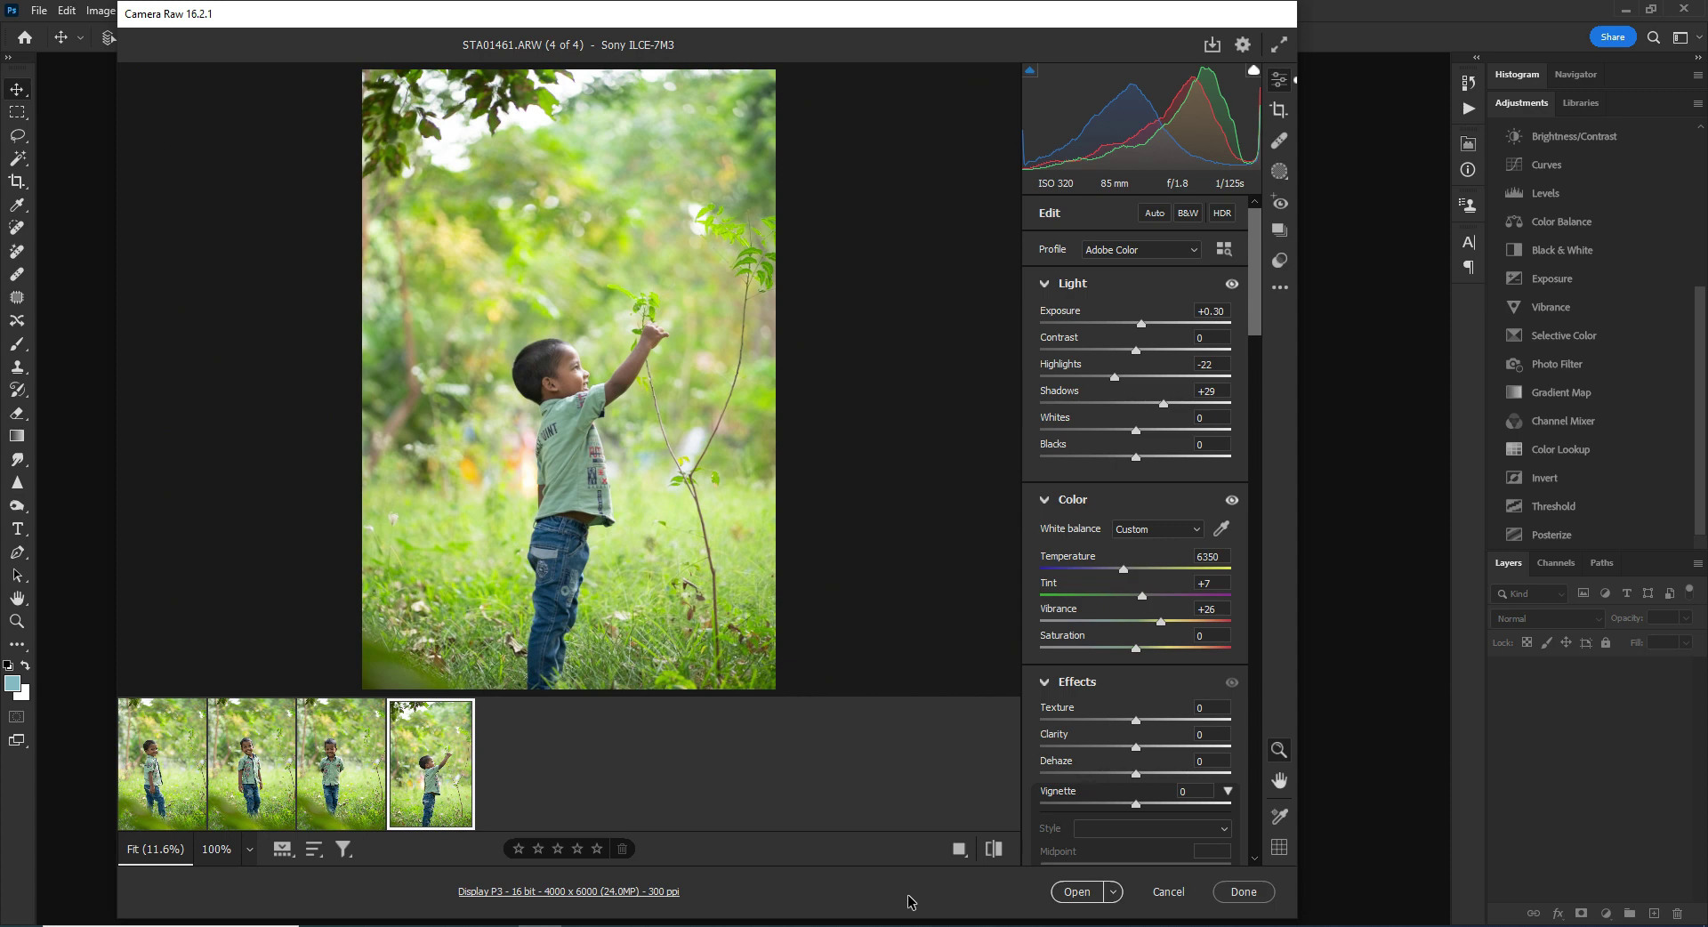
click(1212, 49)
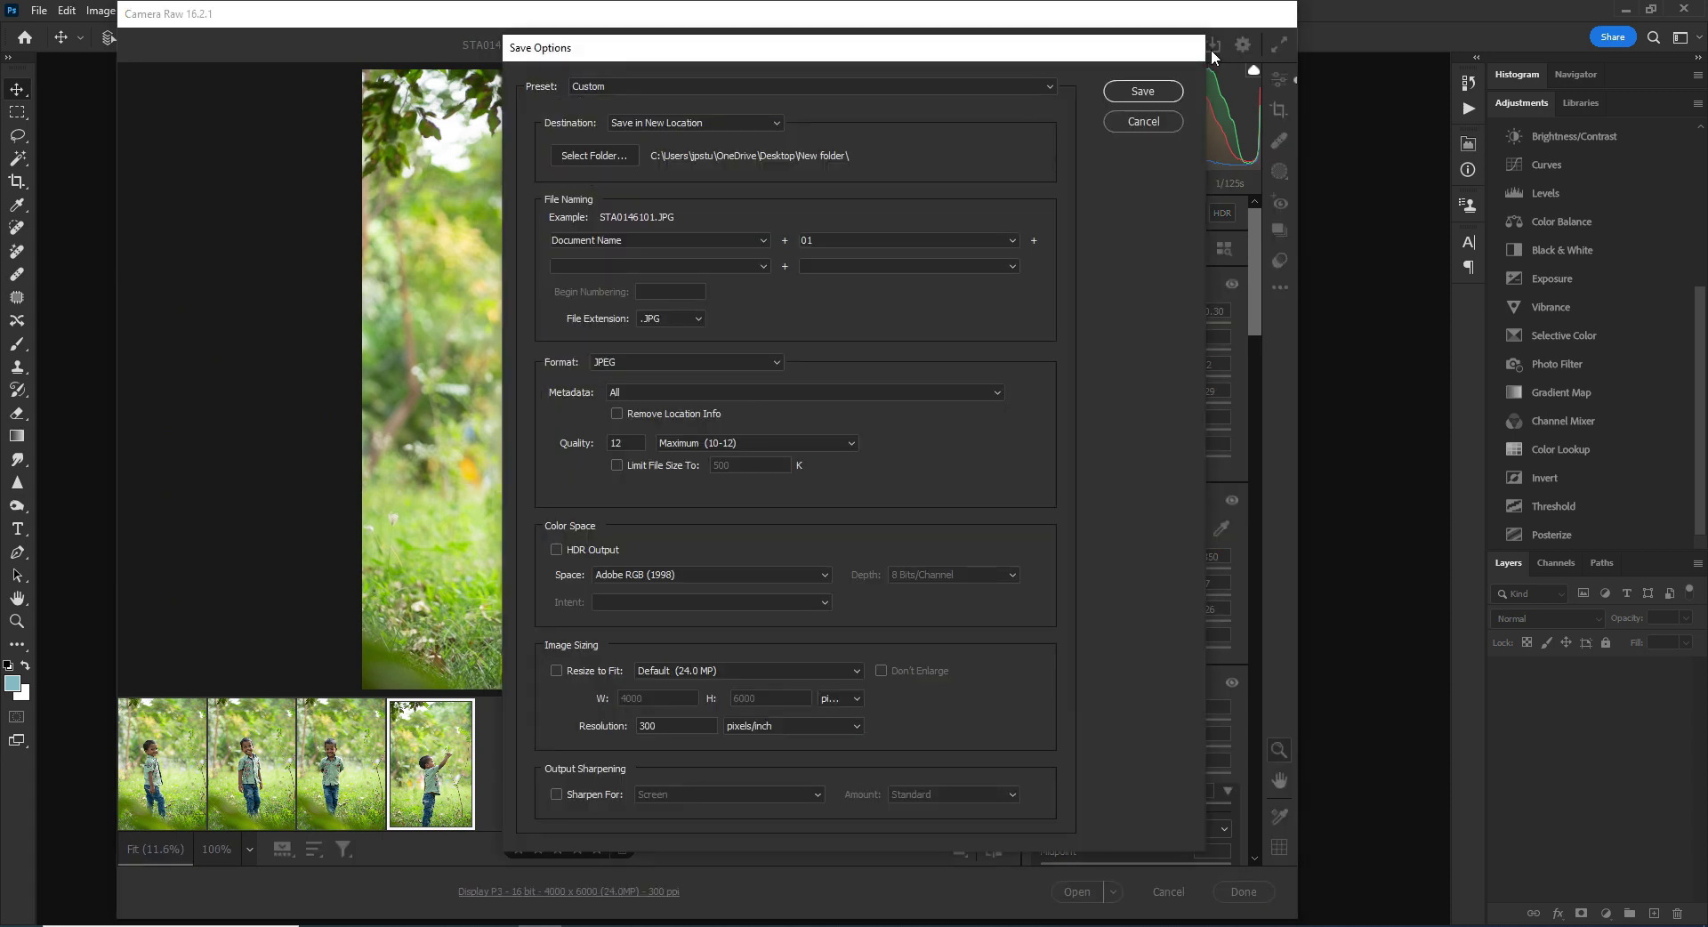
click(1144, 123)
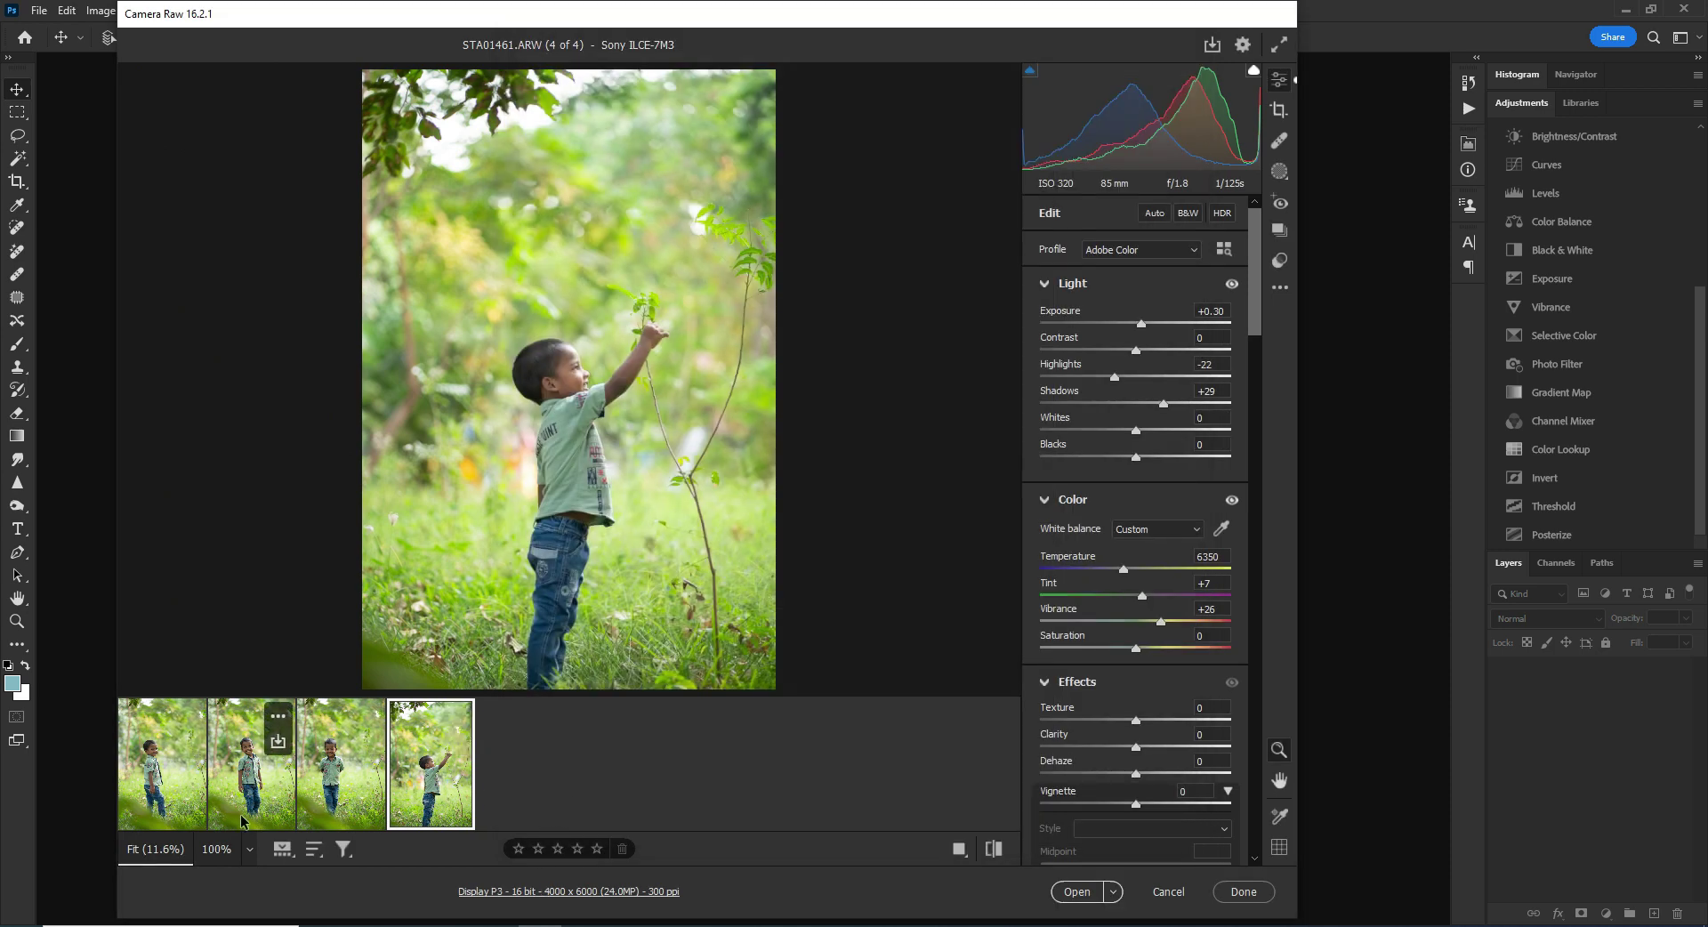
Select all four photos and open their save options, setting the destination to Save in Same Location
key(ctrl+a)
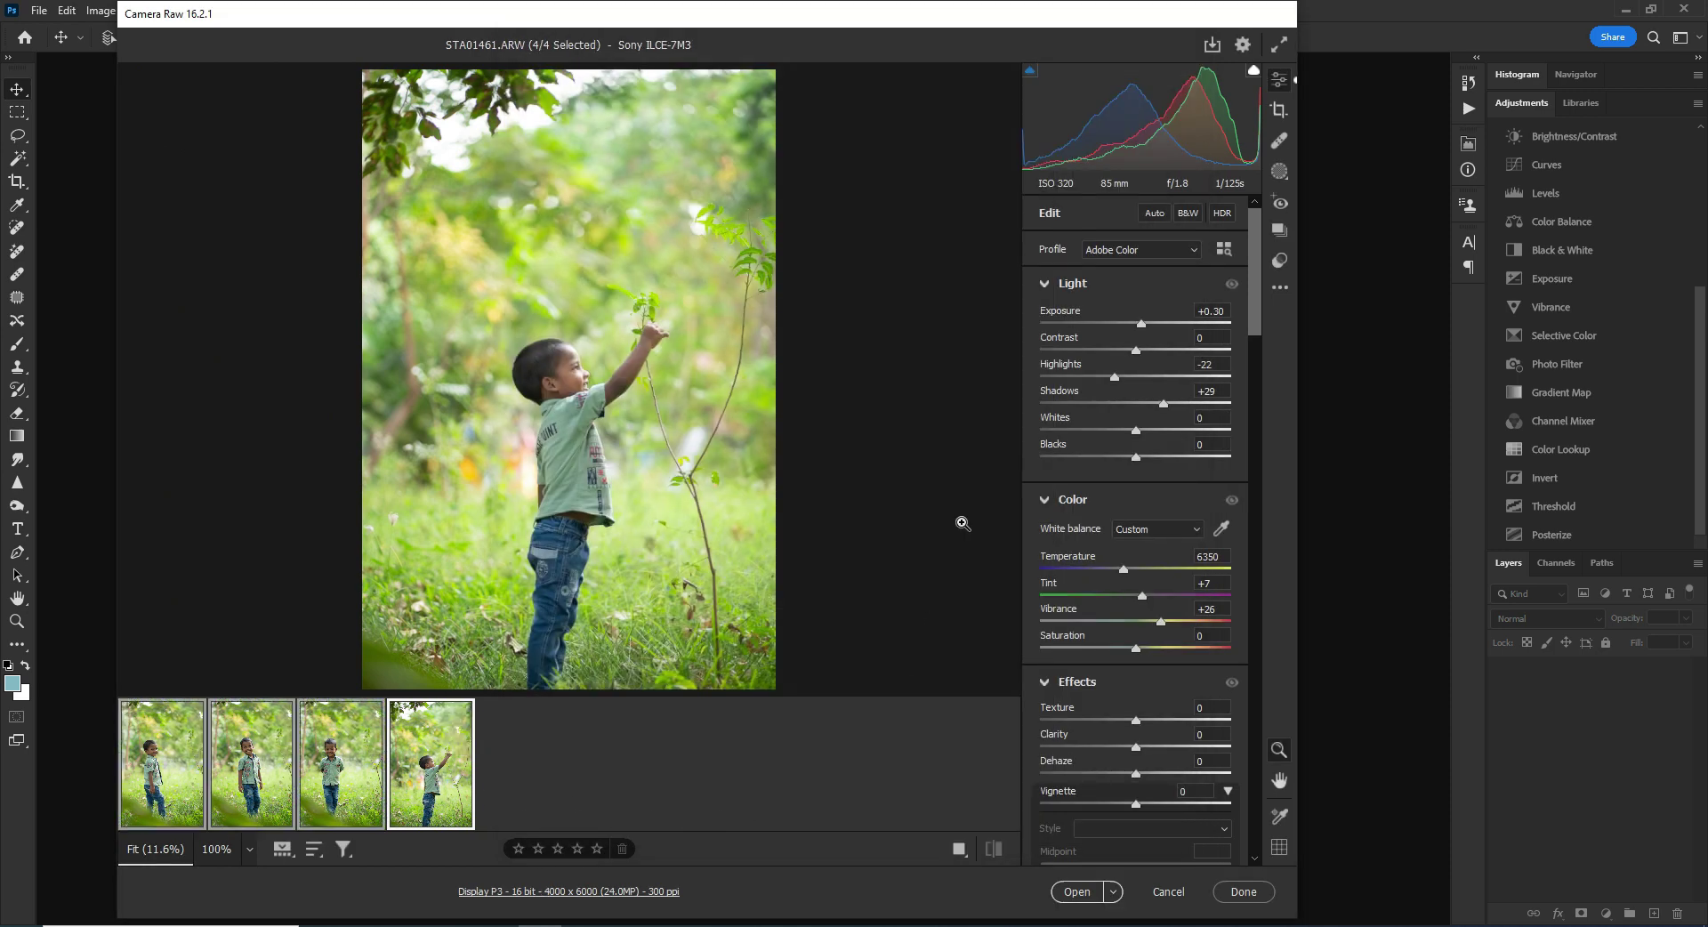
click(1211, 53)
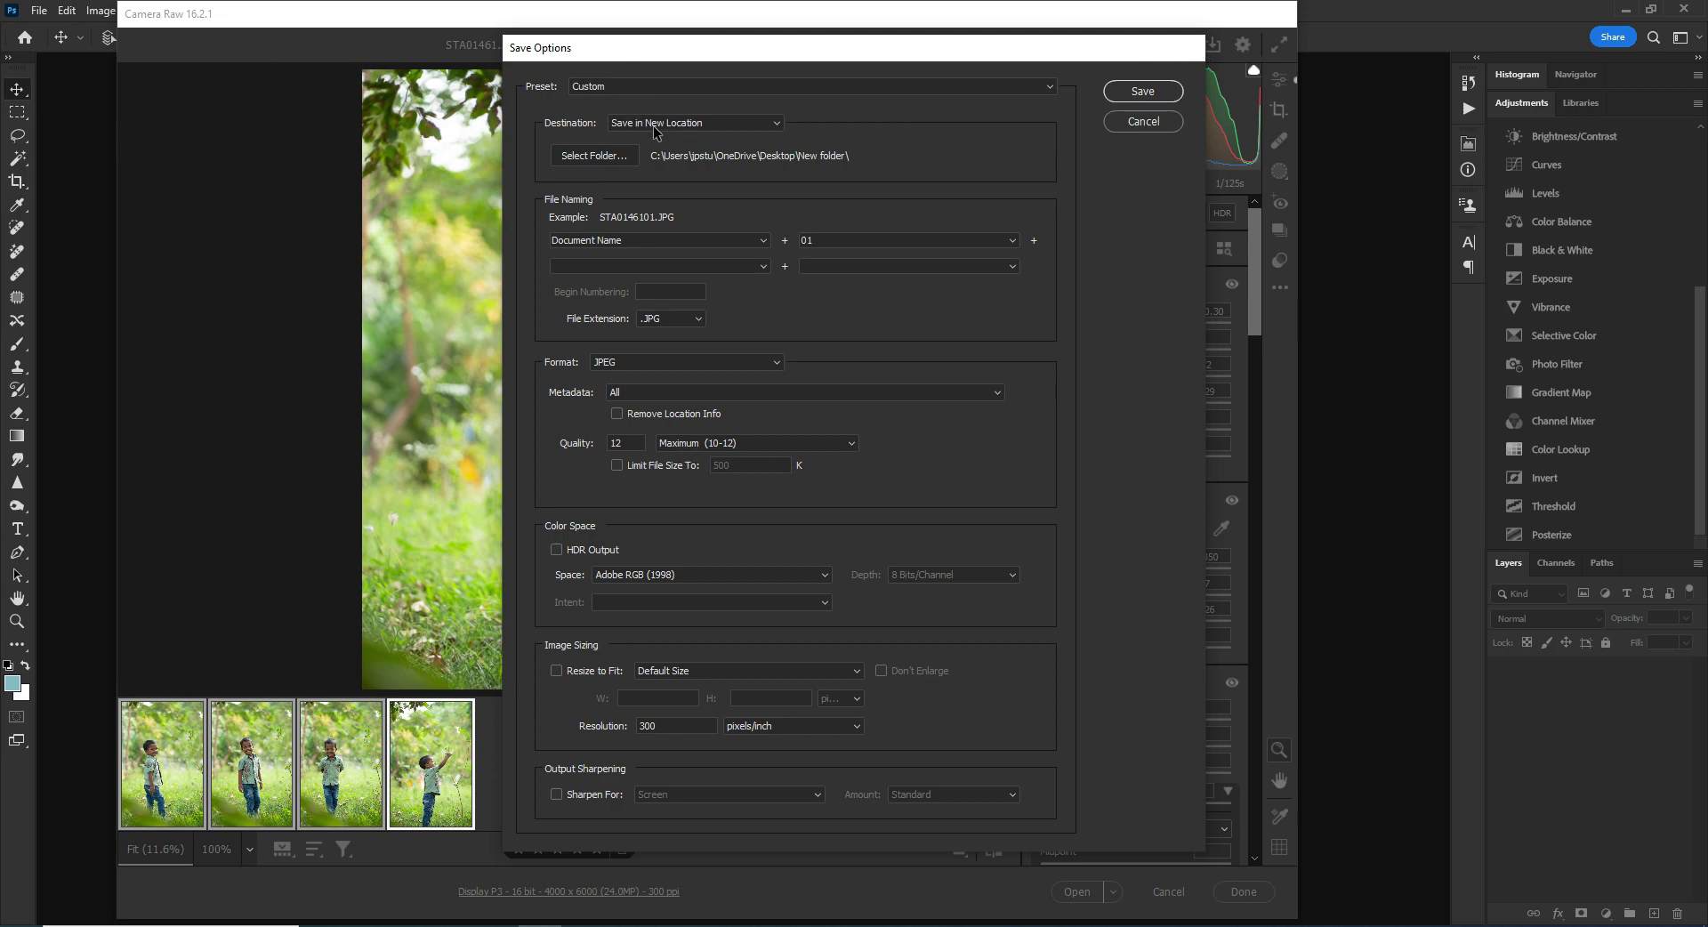
click(605, 158)
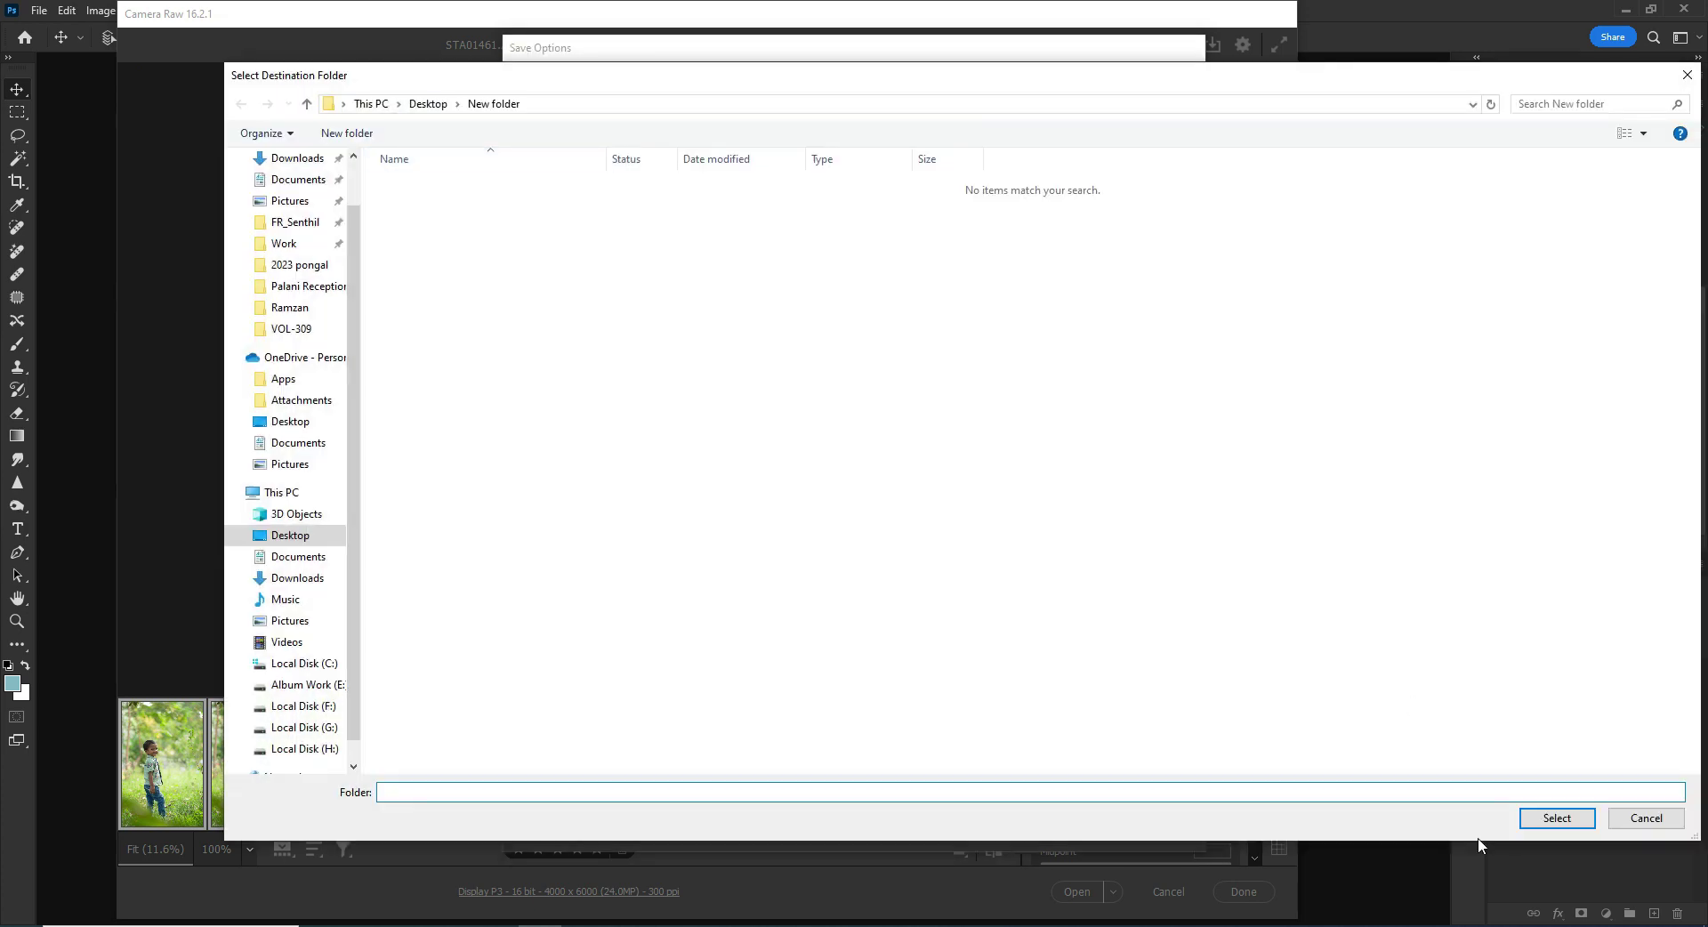
click(1672, 827)
click(674, 124)
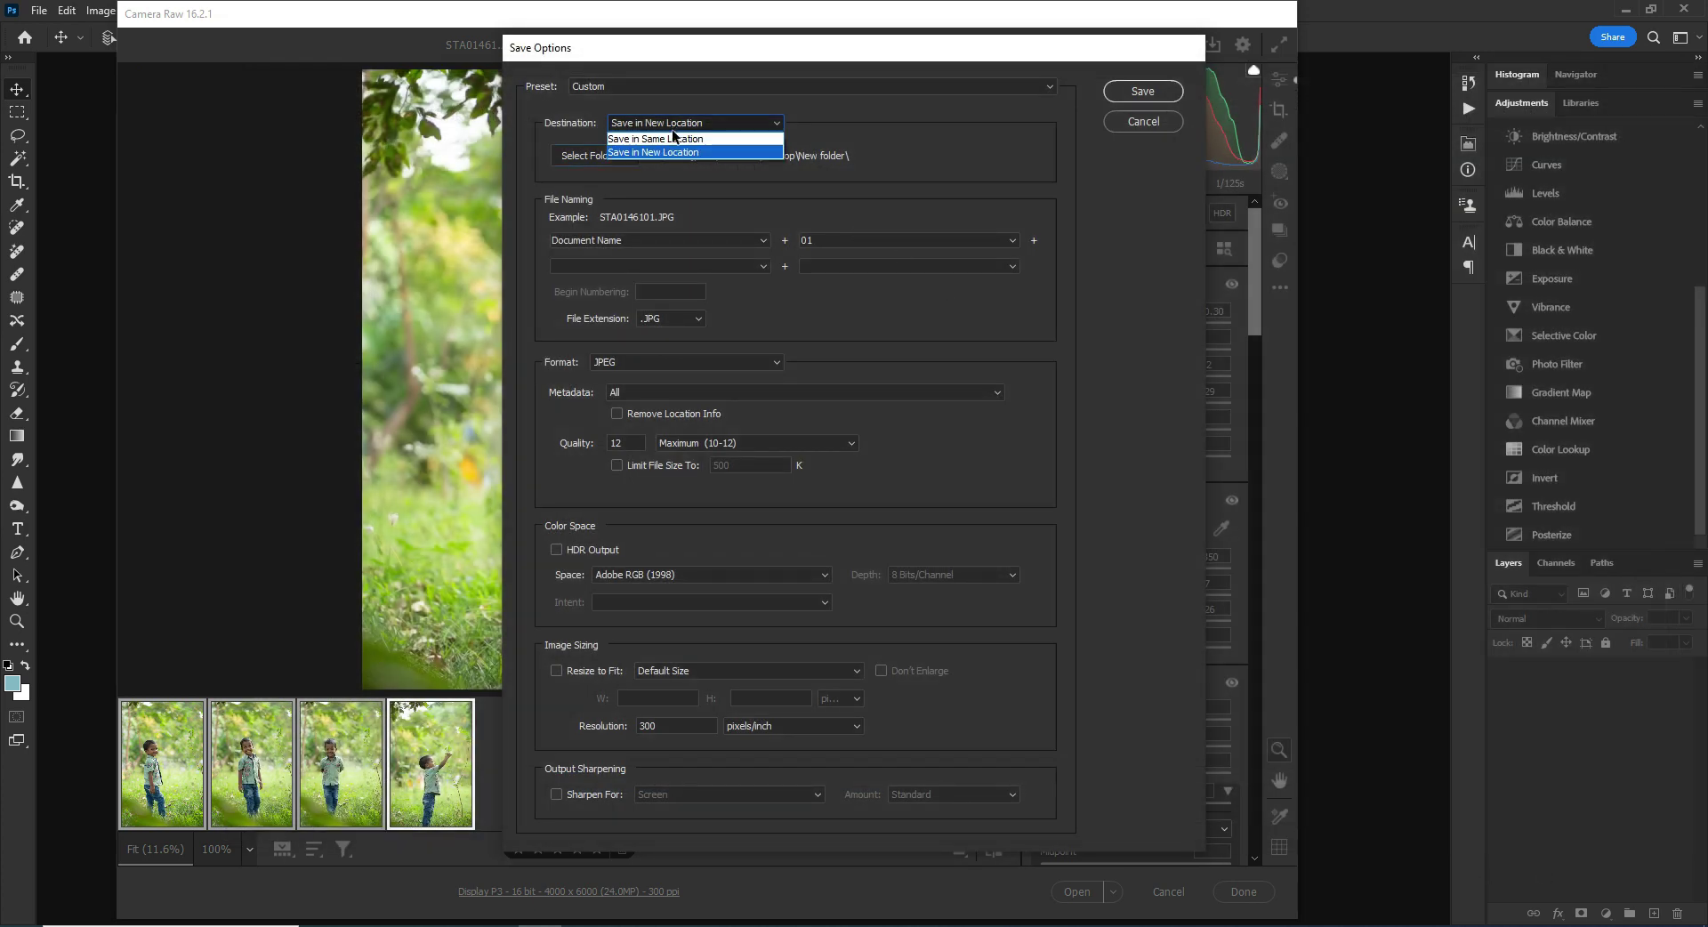
click(674, 145)
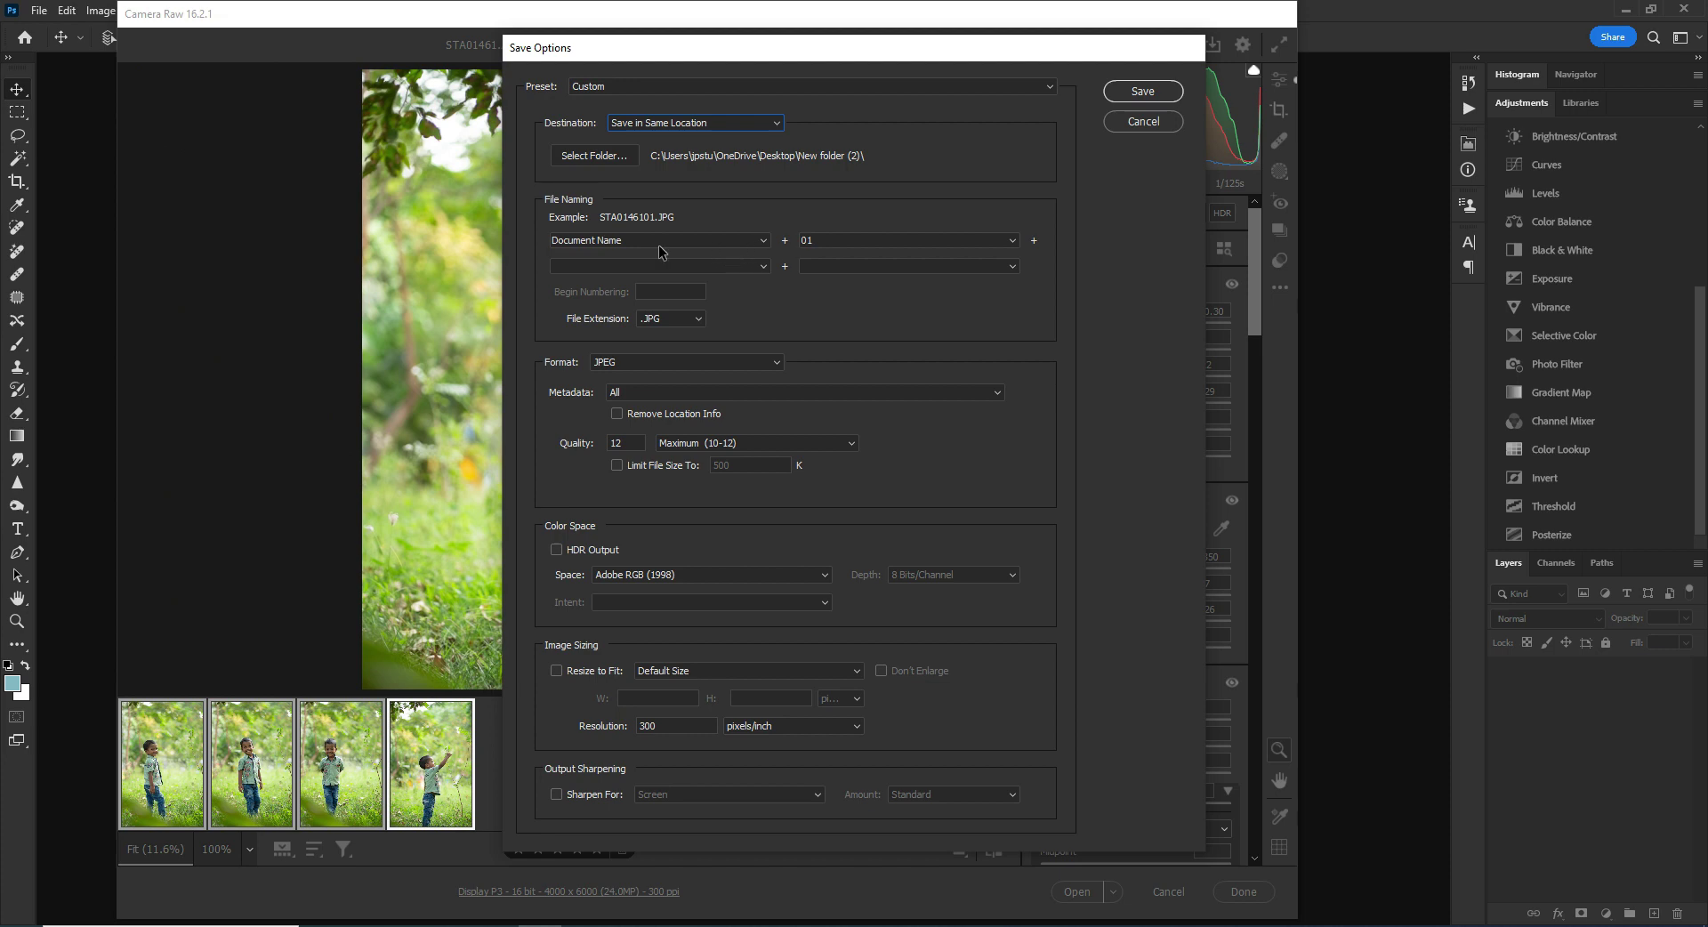
Name the saved files with the document name plus the suffix A, using the .JPG extension
double_click(812, 240)
key(BackSpace)
click(663, 318)
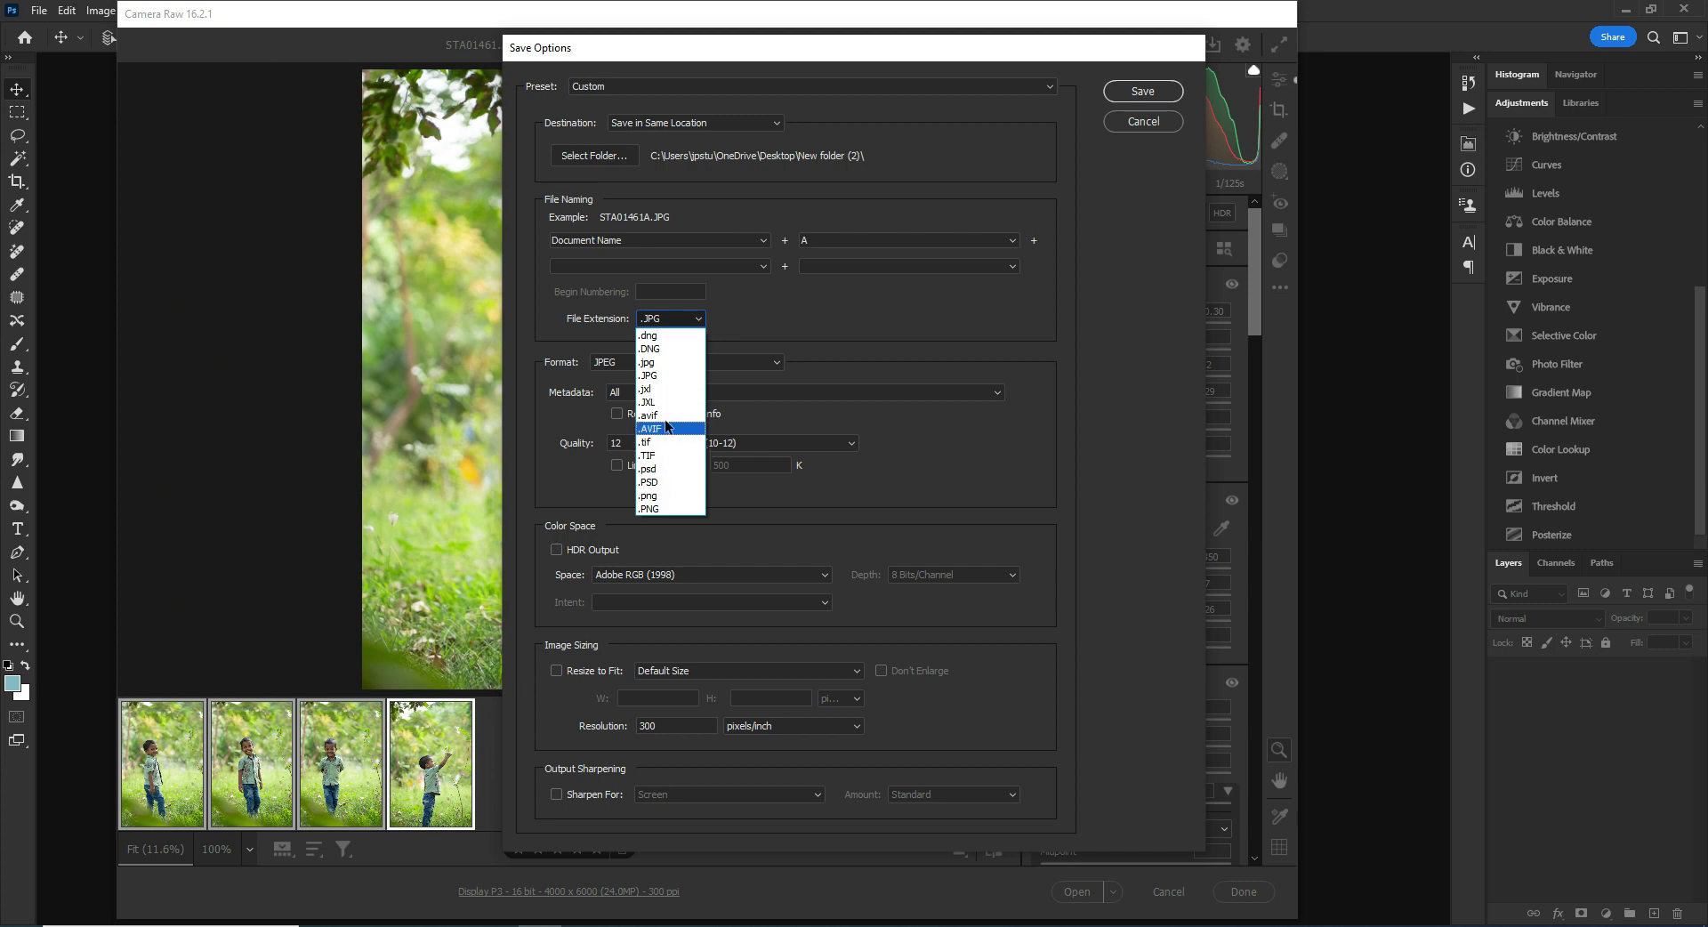
click(676, 379)
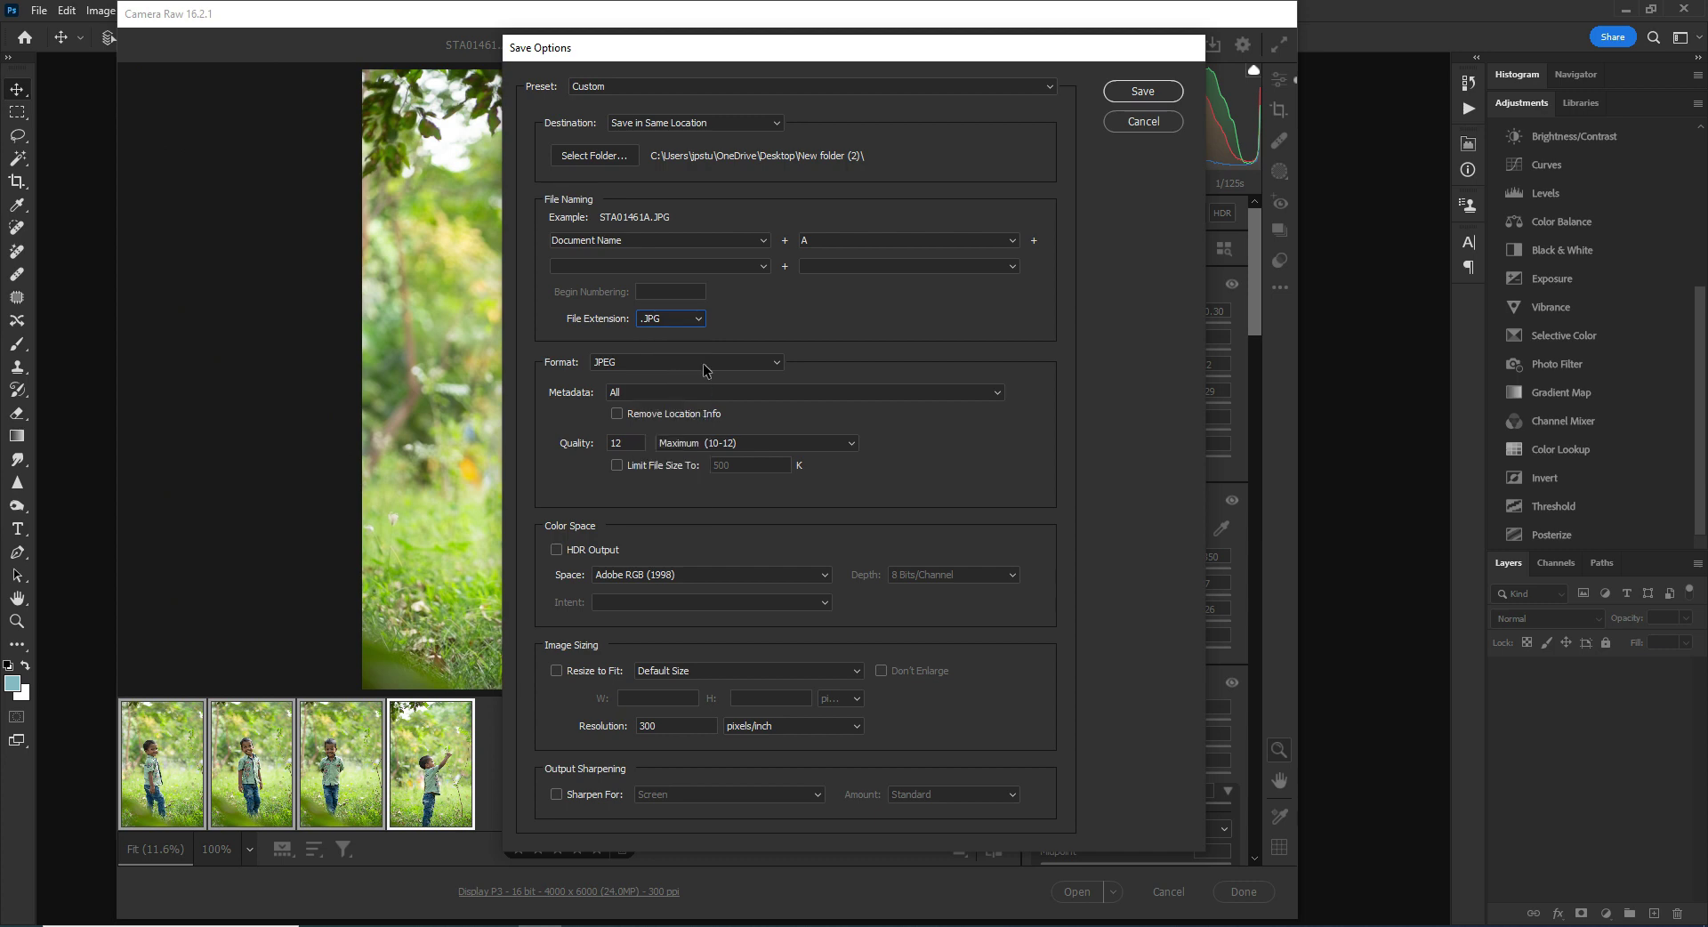
Keep the JPEG format at quality 12 and save the four selected photos
click(759, 372)
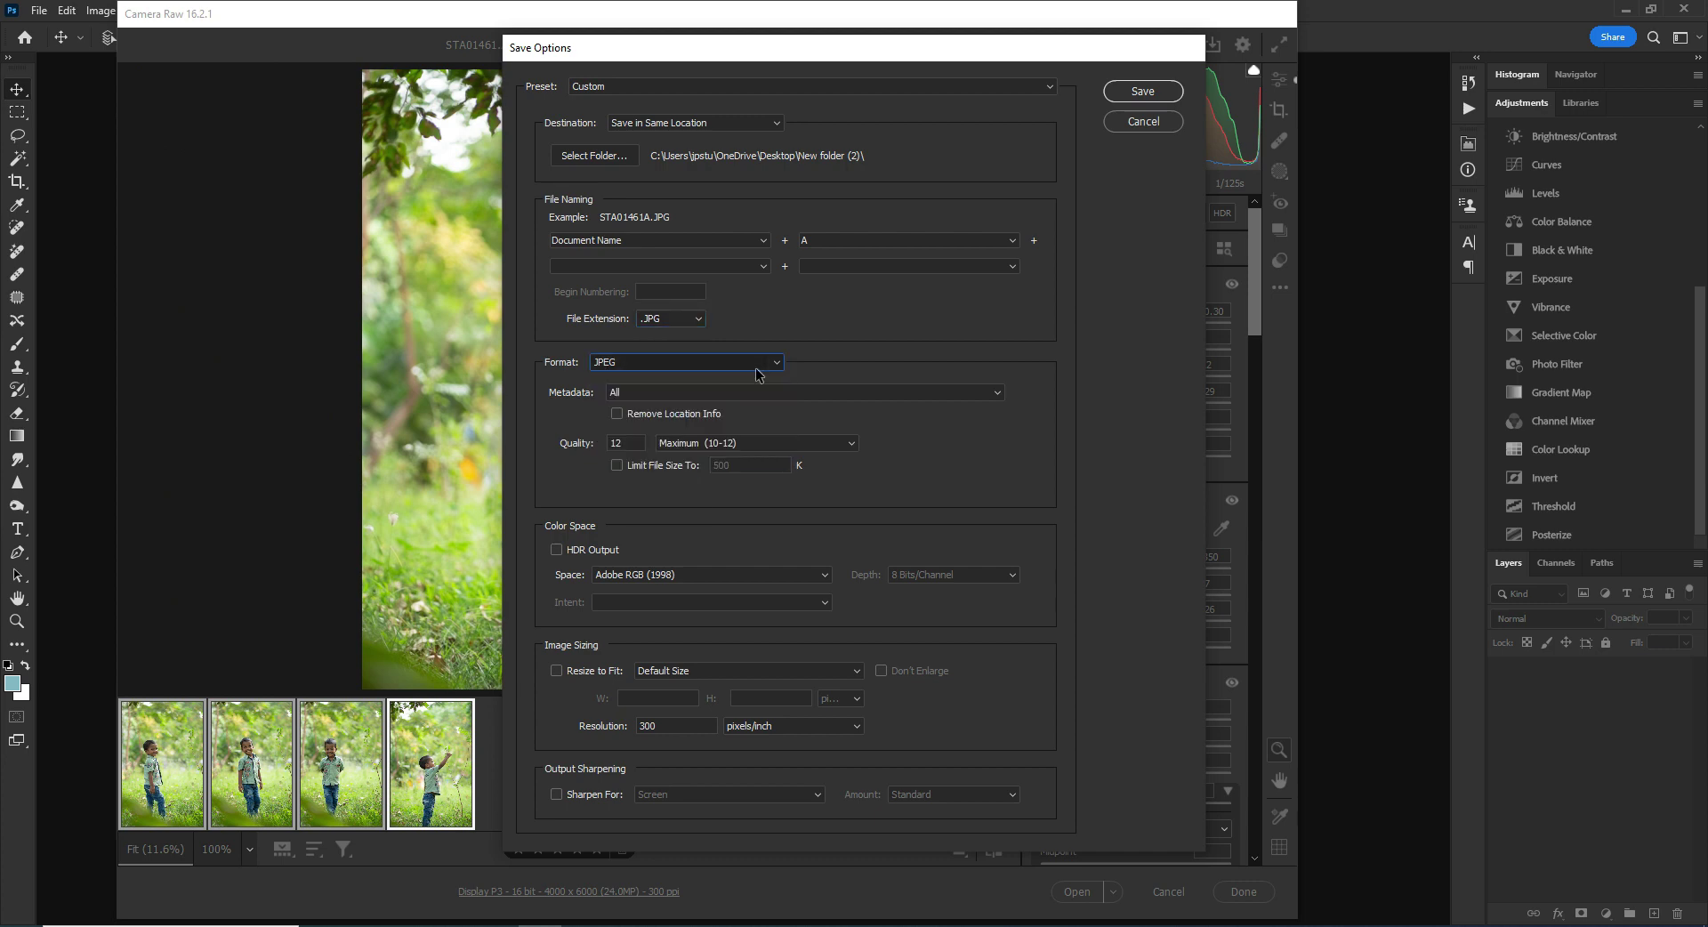
click(621, 442)
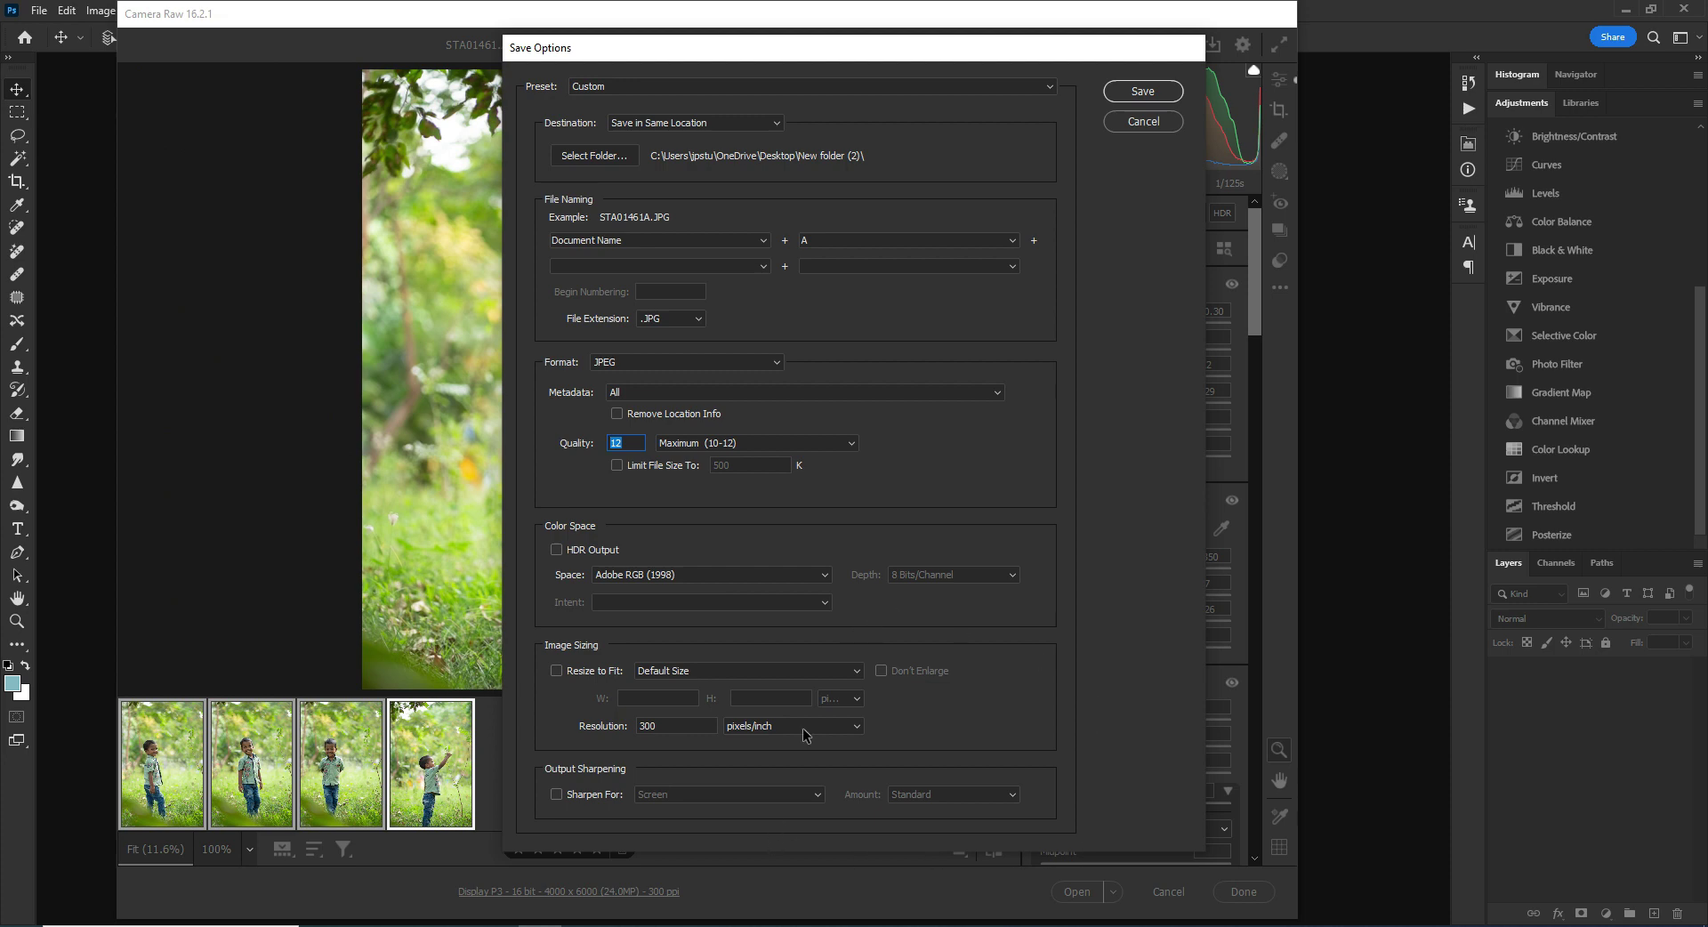
click(1156, 91)
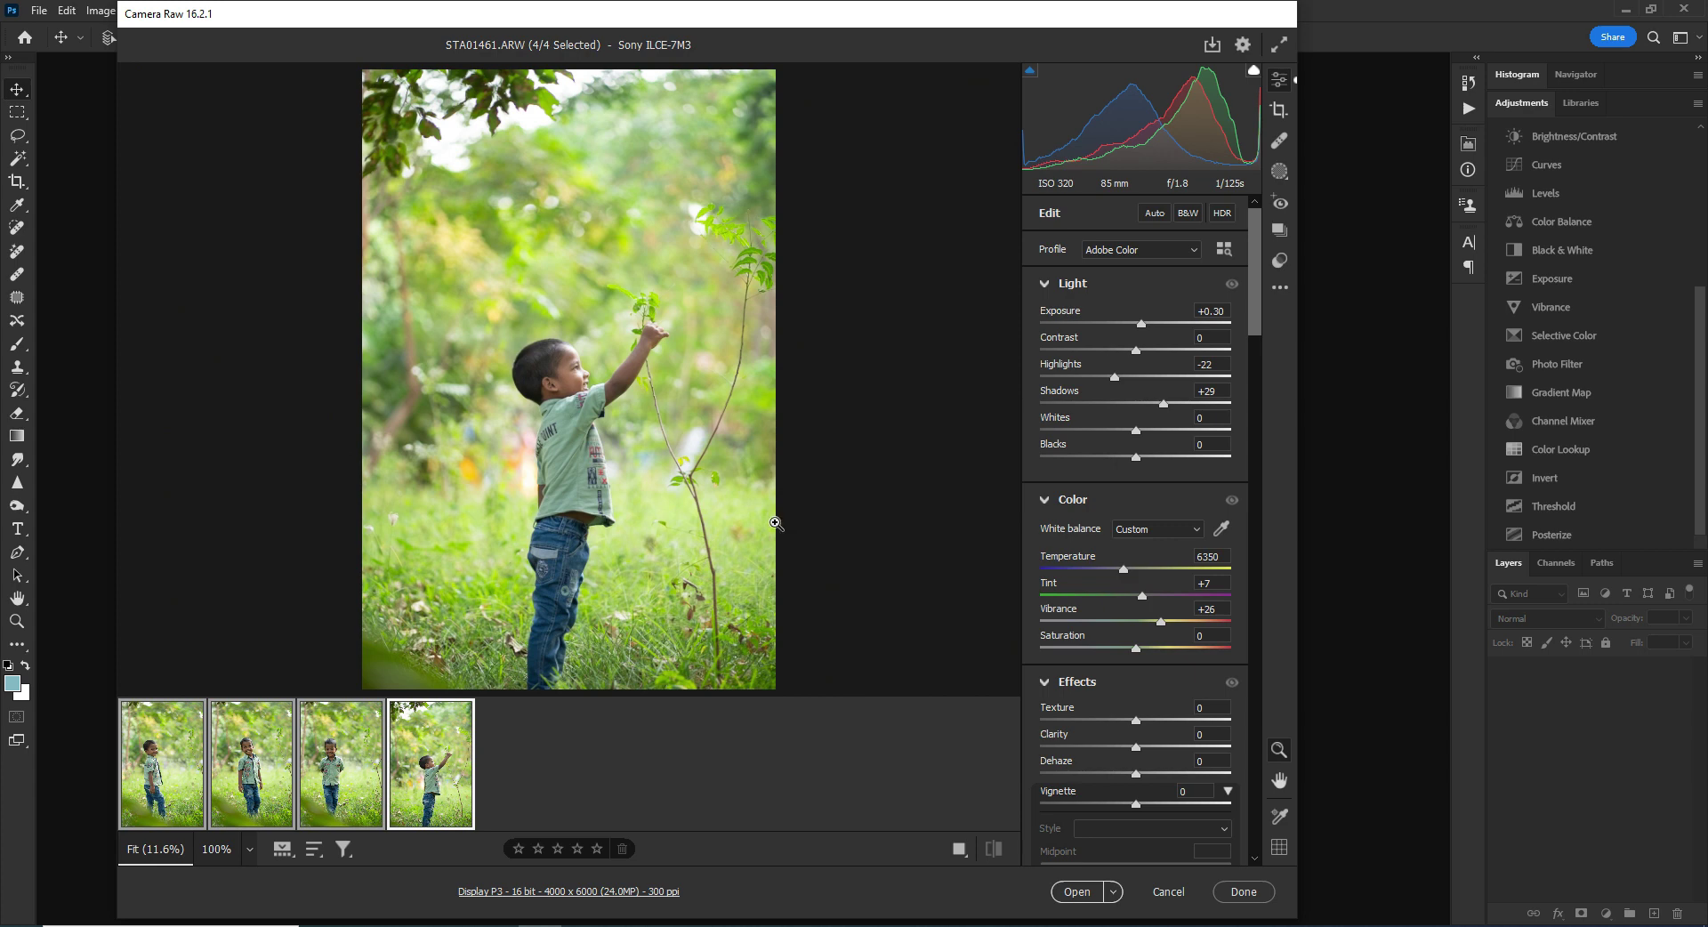
Show the Windows desktop, open New folder (2) in File Explorer, and maximize its window
right_click(825, 925)
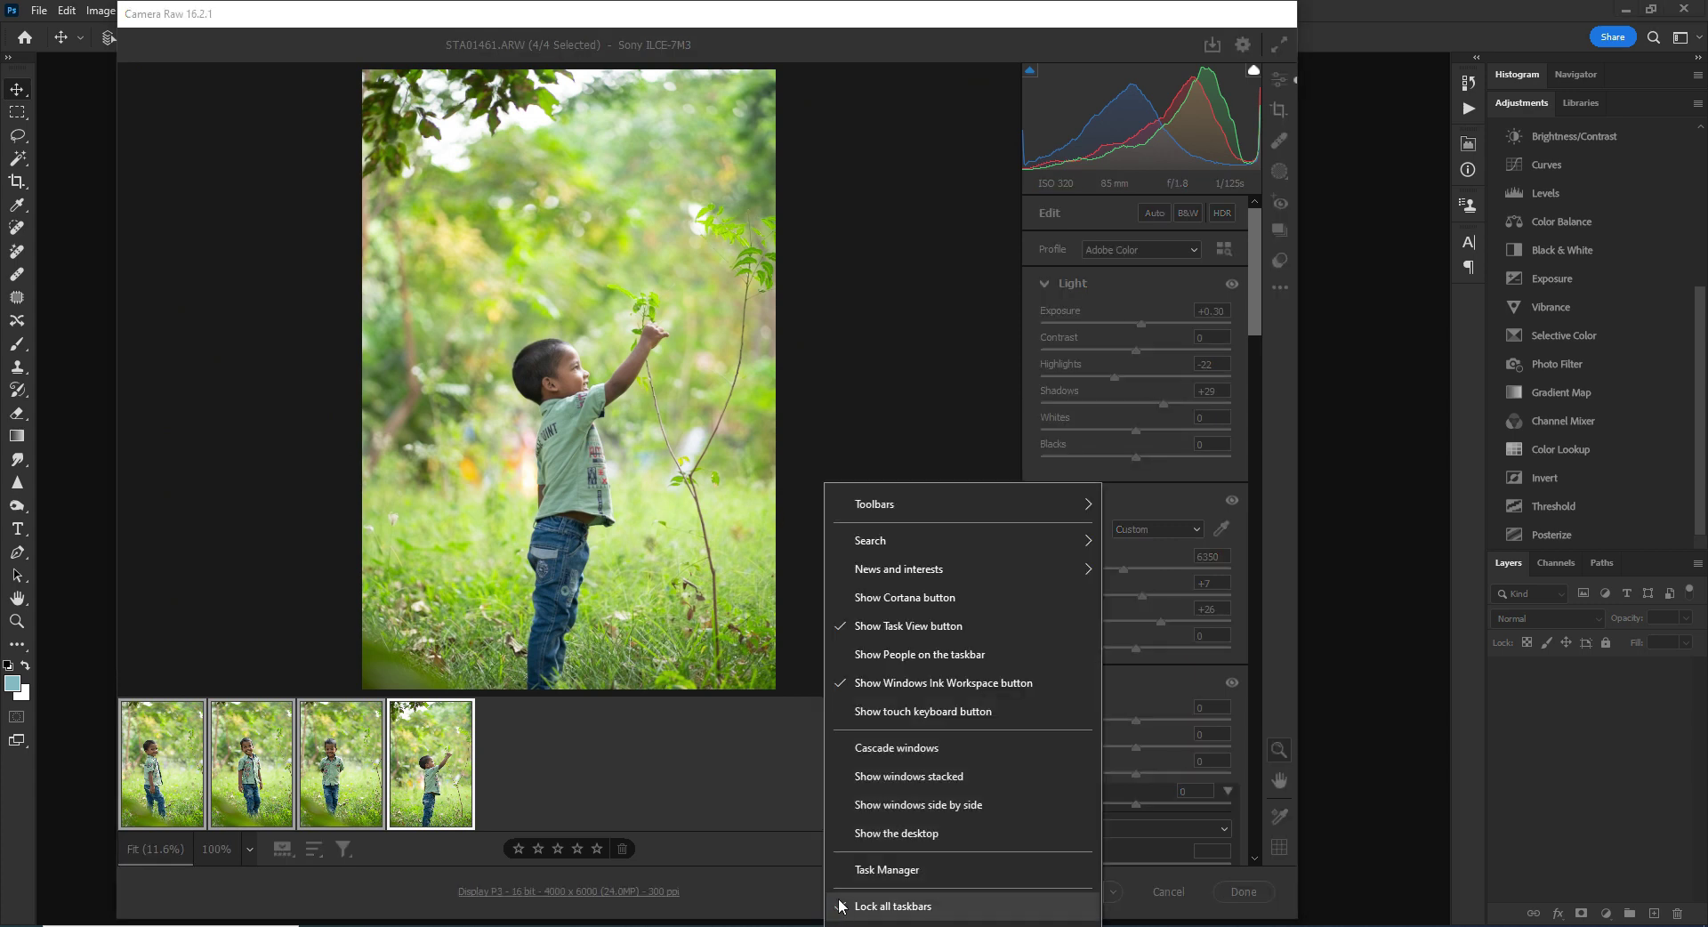
click(870, 836)
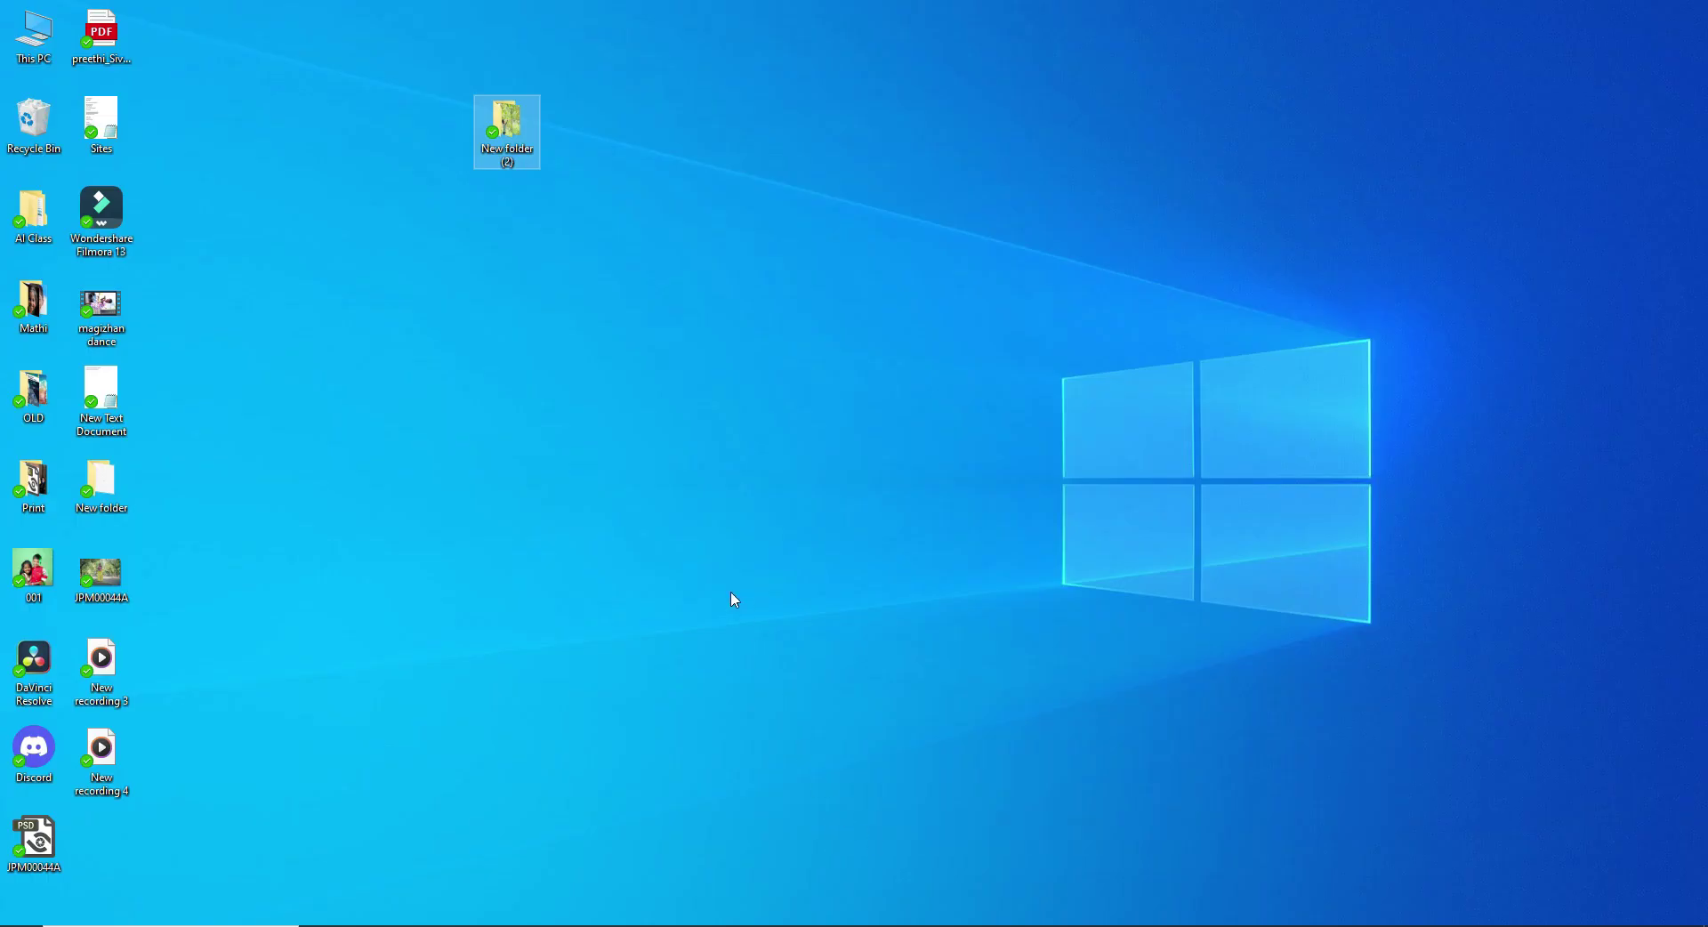
double_click(521, 139)
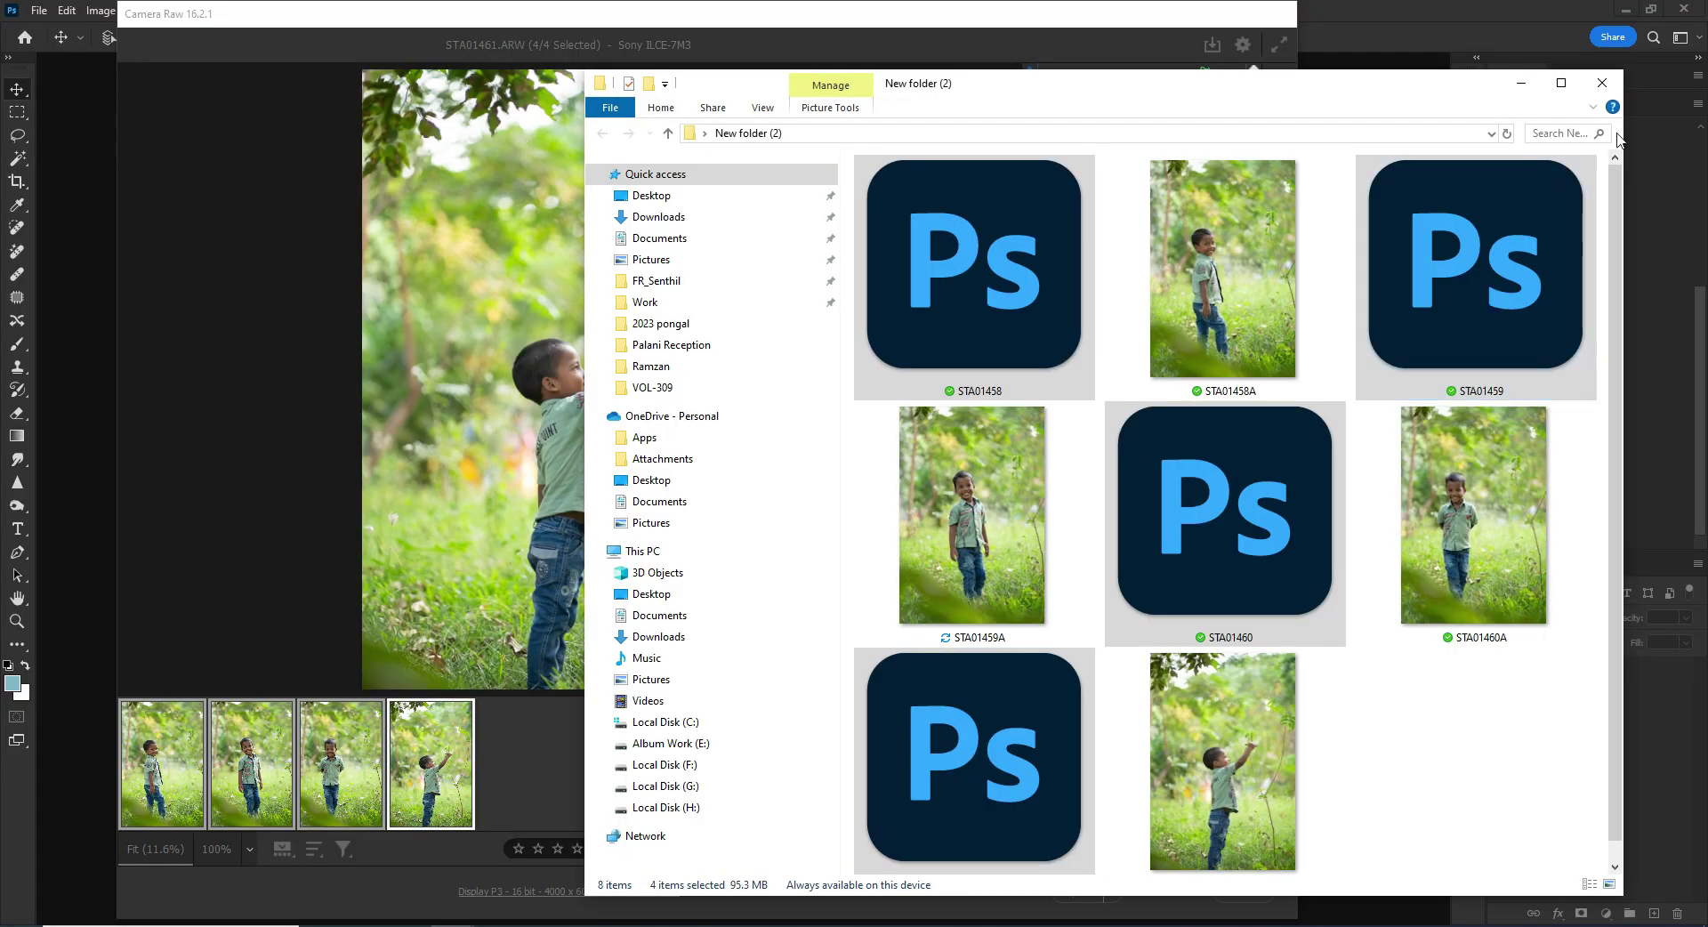
click(1561, 82)
View the exported JPEGs STA01458A, STA01459A, STA01460A and STA01461A one by one in the image viewer, closing each
double_click(684, 231)
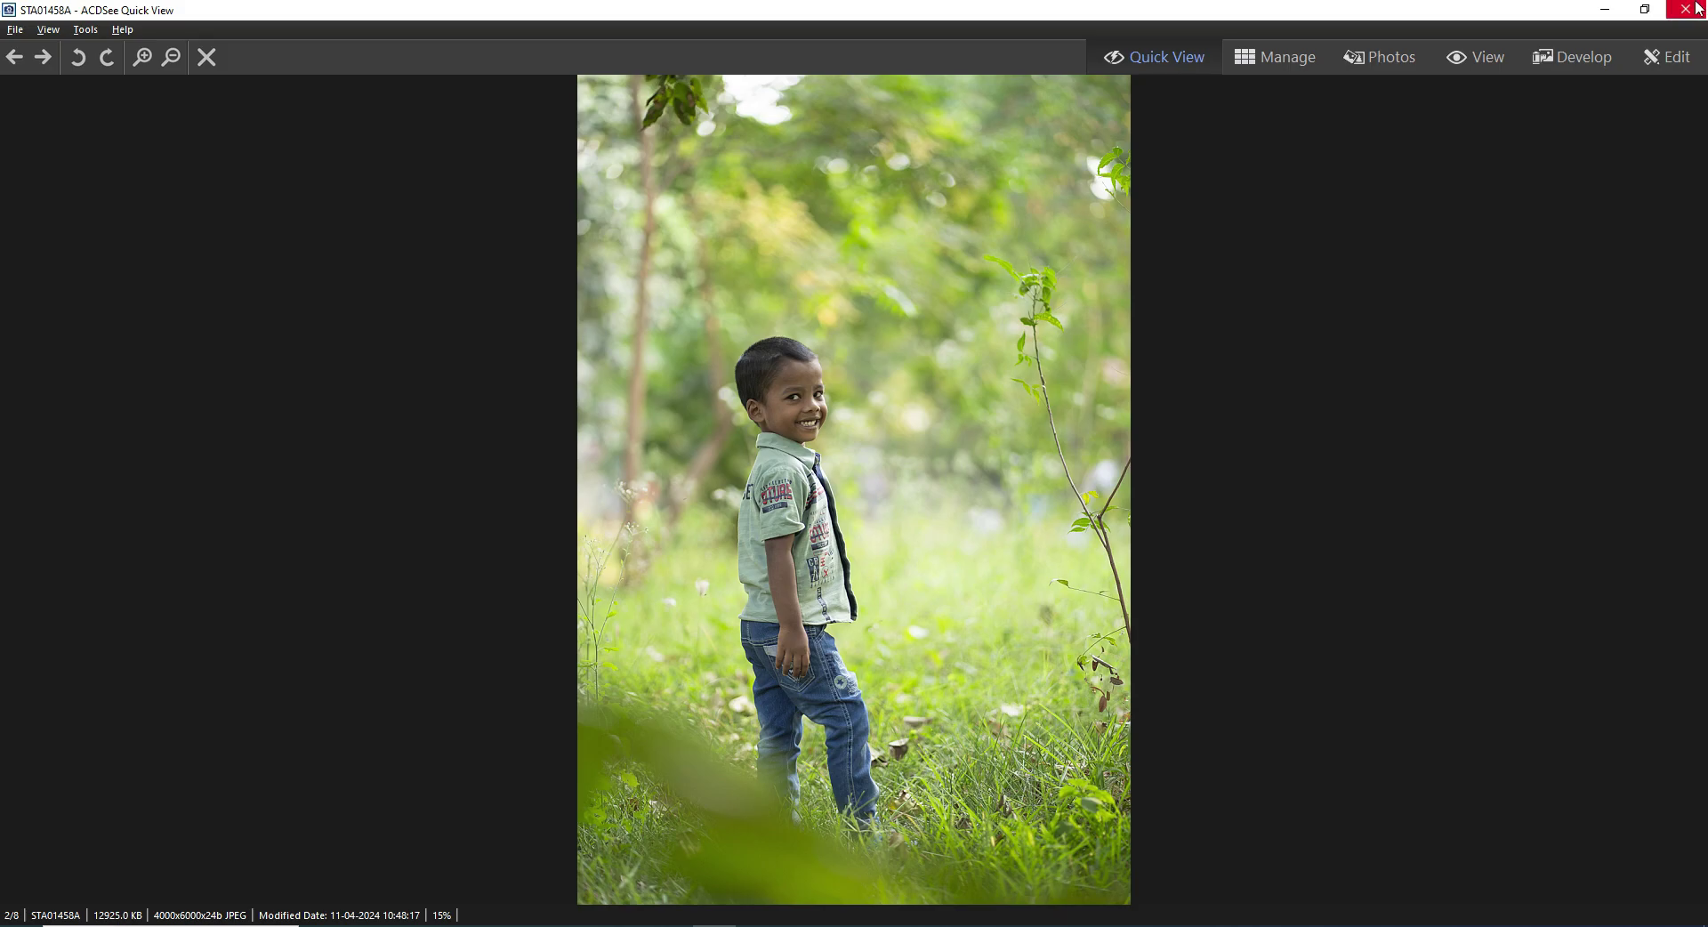
click(1695, 9)
double_click(1191, 274)
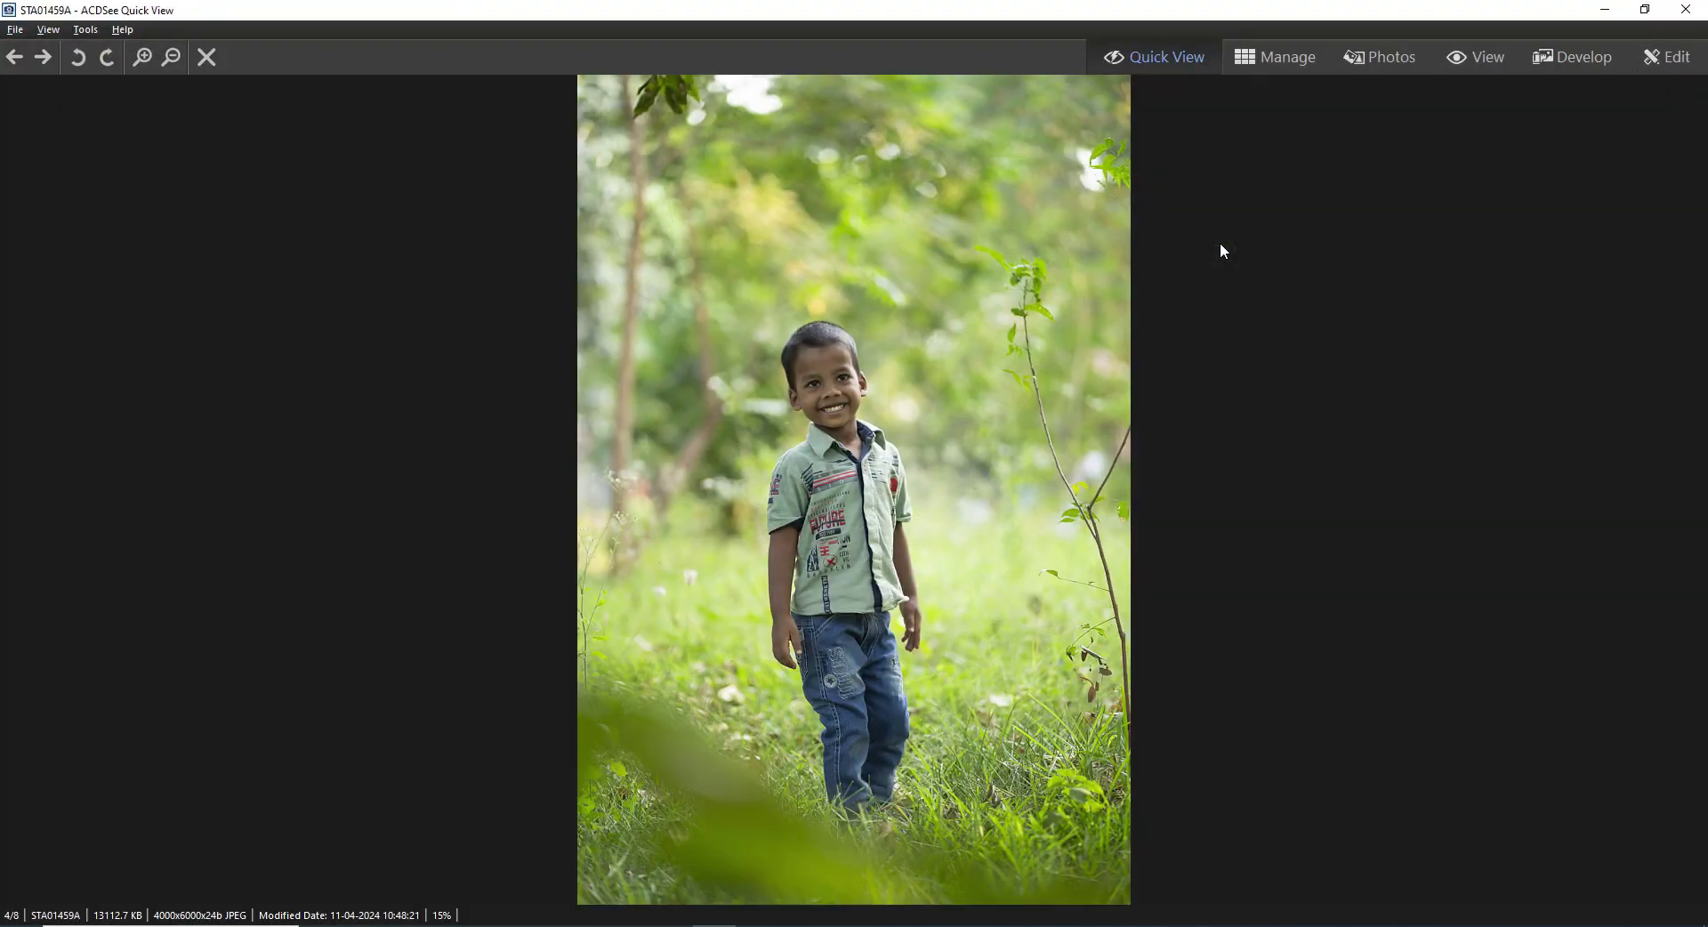
key(Escape)
double_click(360, 506)
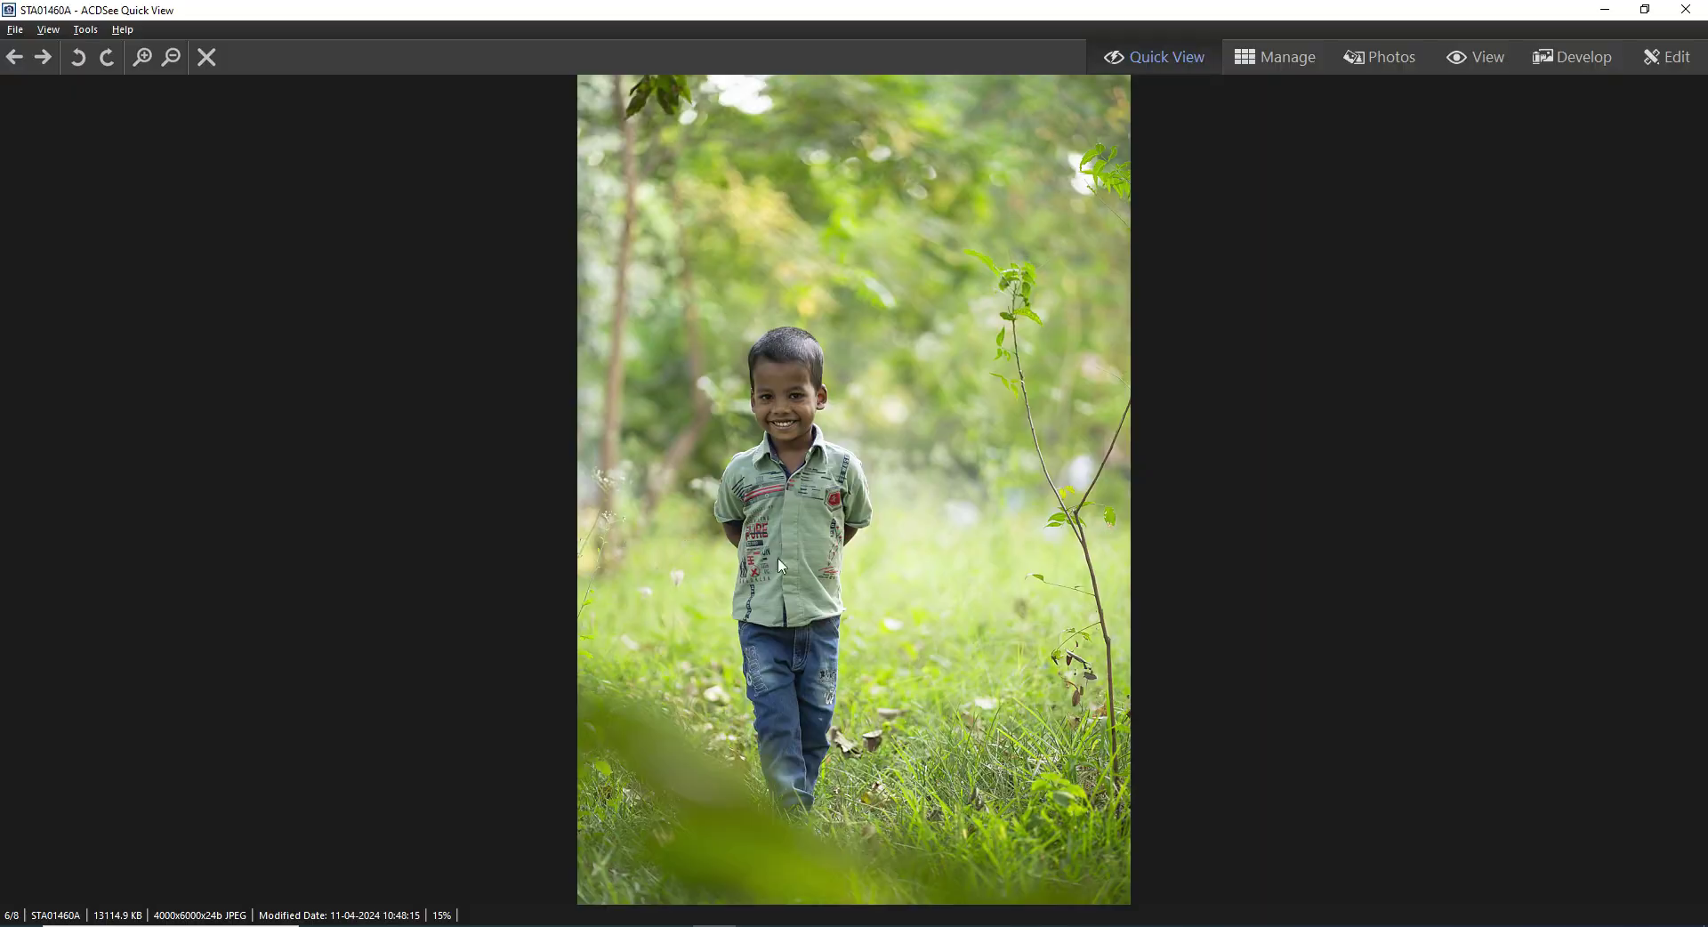
key(Escape)
double_click(968, 532)
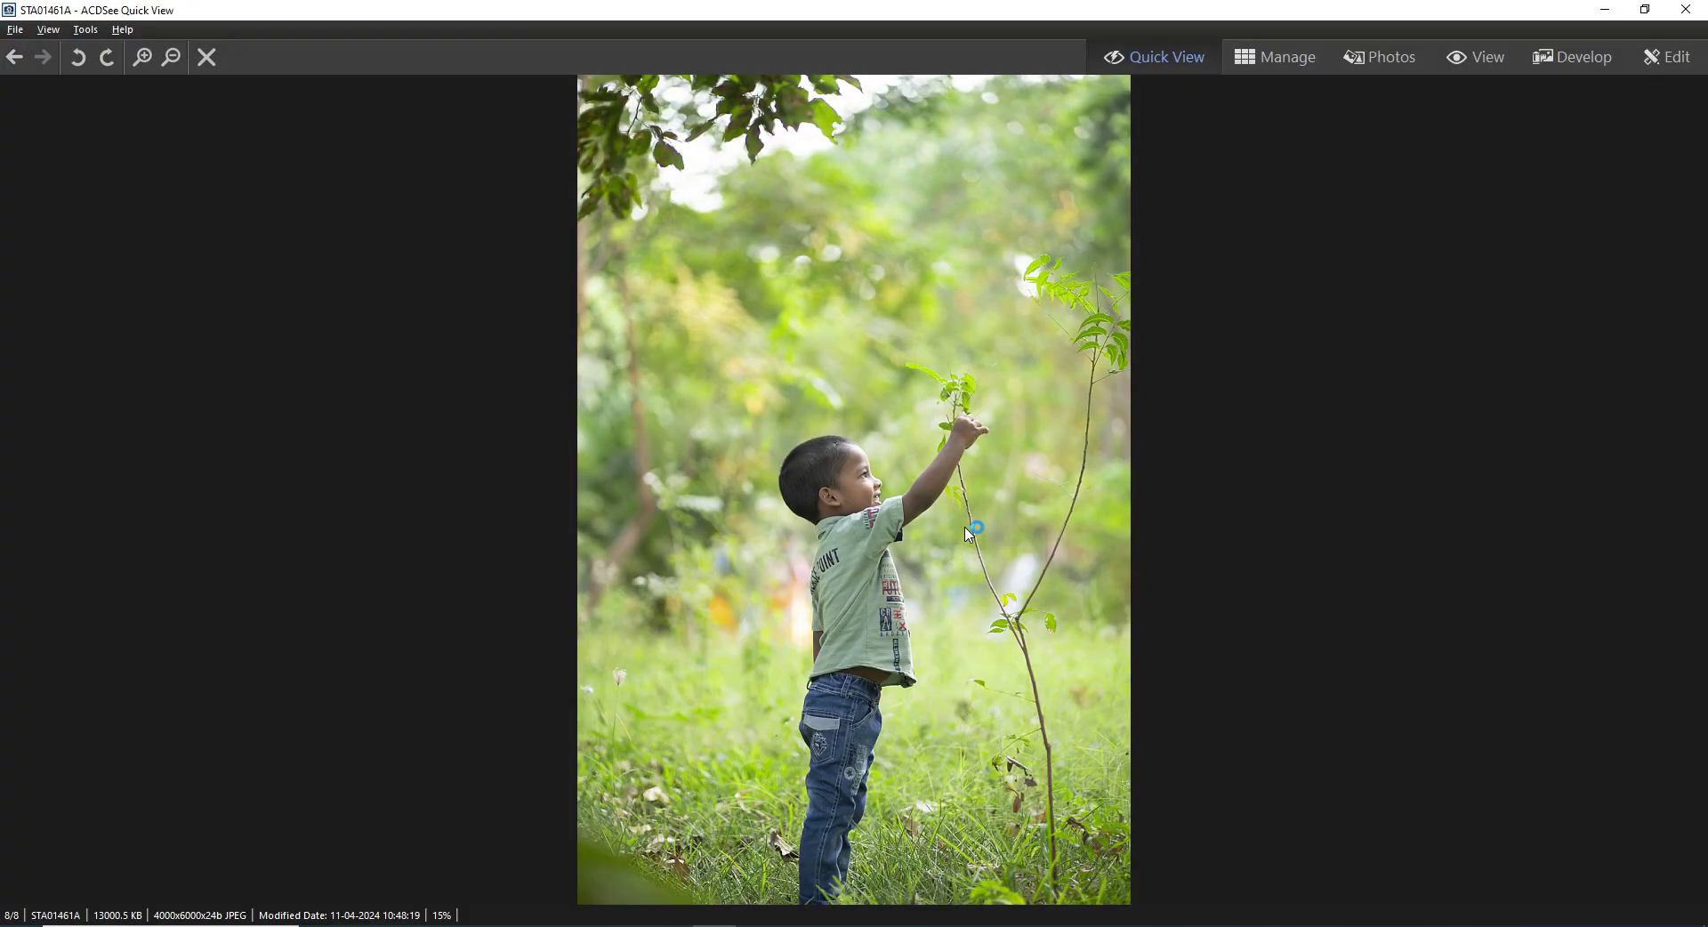
key(Escape)
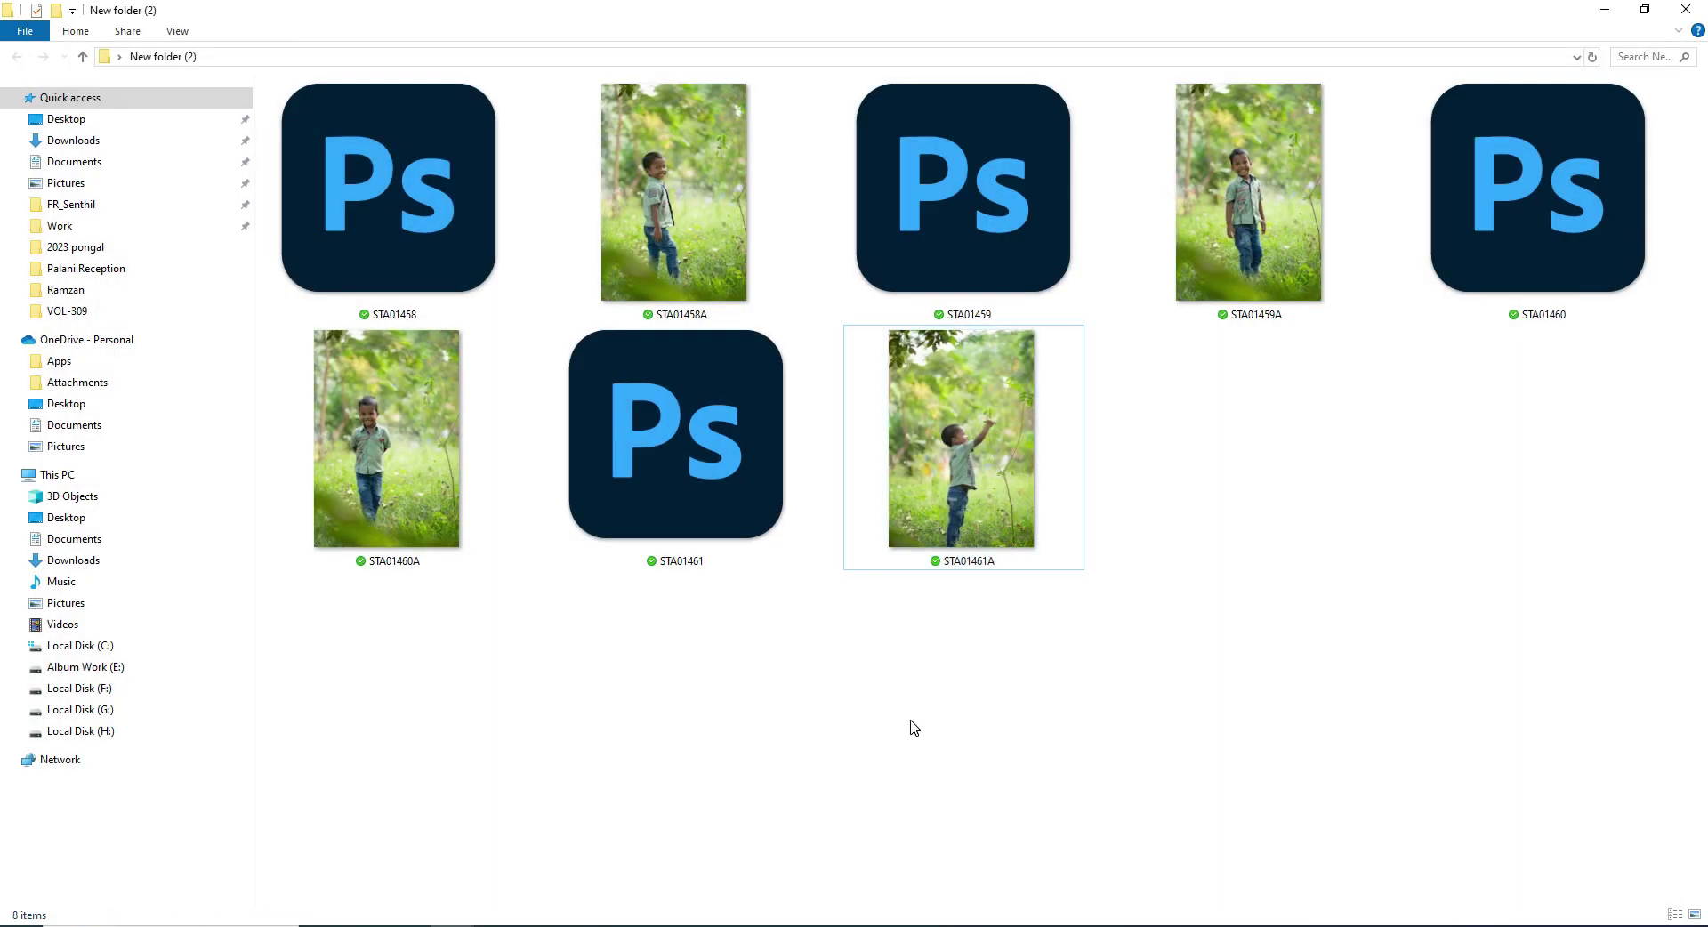